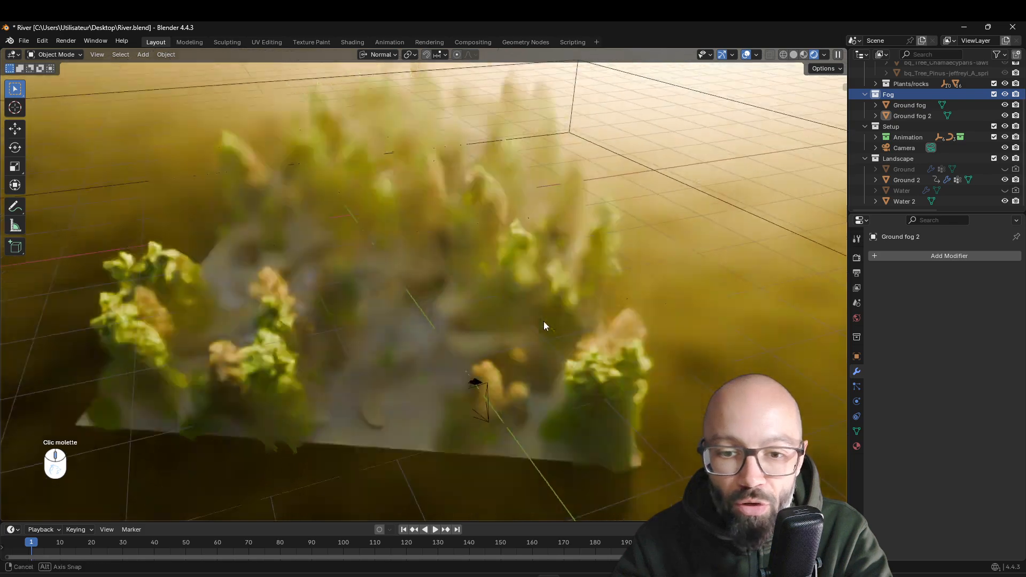
# Step: Switch the viewport from rendered display to solid shading
pyautogui.moveTo(500, 359)
pyautogui.mouseDown(button='middle')
pyautogui.moveTo(474, 358)
pyautogui.moveTo(417, 300)
pyautogui.moveTo(485, 353)
pyautogui.mouseUp(button='middle')
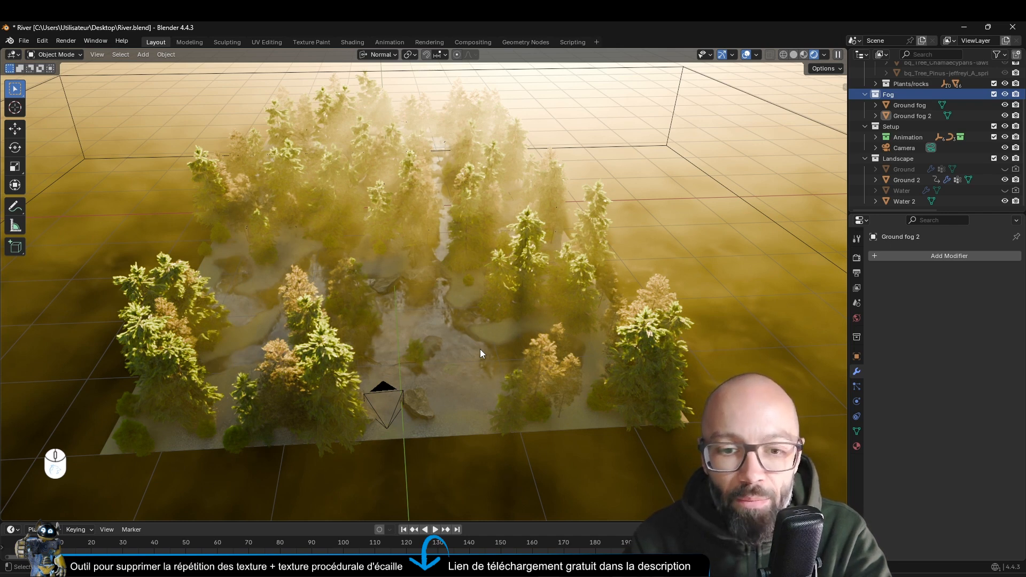
pyautogui.moveTo(480, 349); pyautogui.dragTo(401, 354, button='middle')
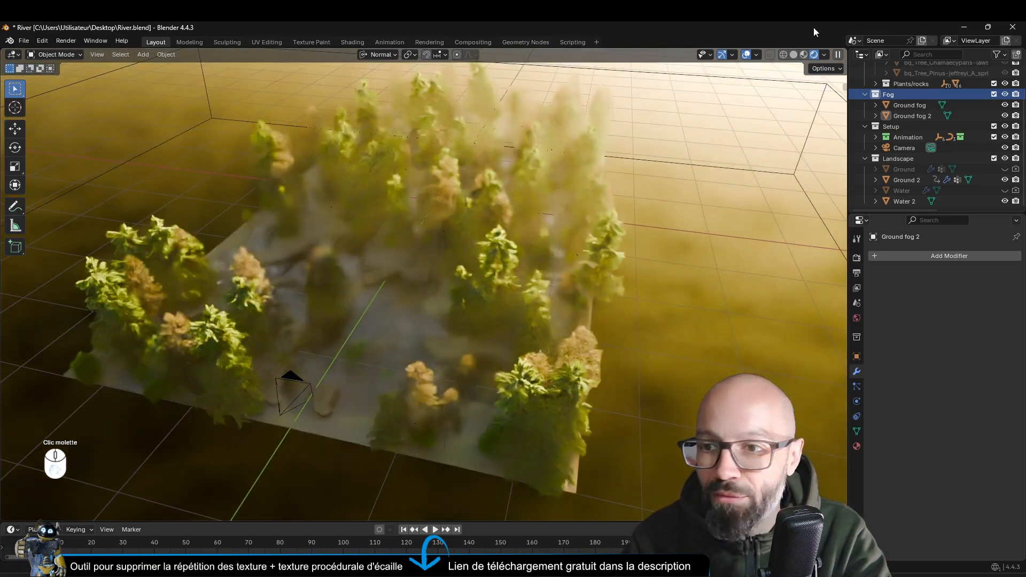
pyautogui.click(794, 54)
# Step: Hide the Ground 2 and Water 2 objects of the Landscape collection in the viewport
pyautogui.moveTo(672, 286); pyautogui.dragTo(622, 271, button='middle')
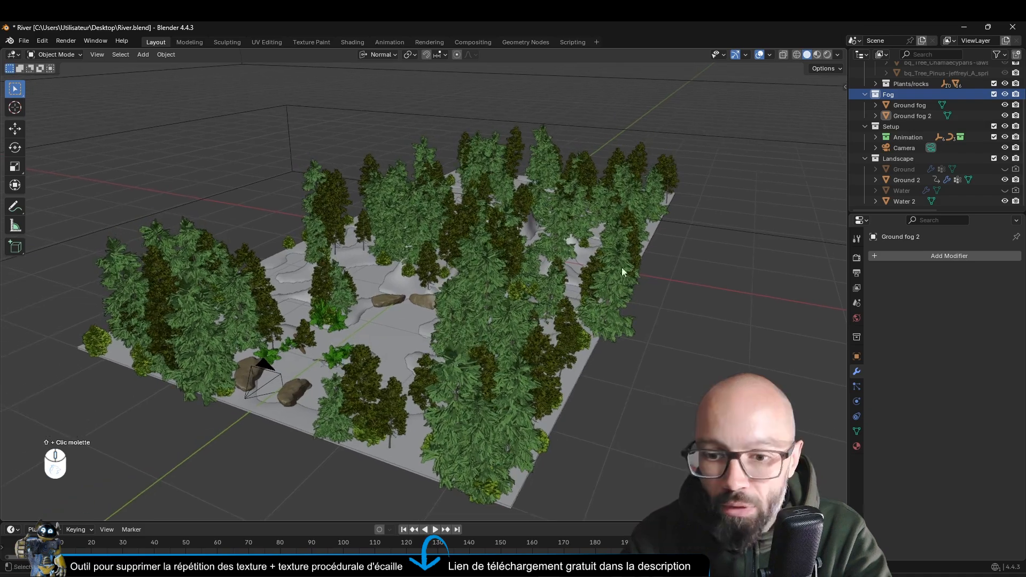
pyautogui.keyDown('shift'); pyautogui.moveTo(668, 326); pyautogui.dragTo(598, 284, button='middle'); pyautogui.keyUp('shift')
pyautogui.moveTo(676, 284); pyautogui.dragTo(636, 287, button='middle')
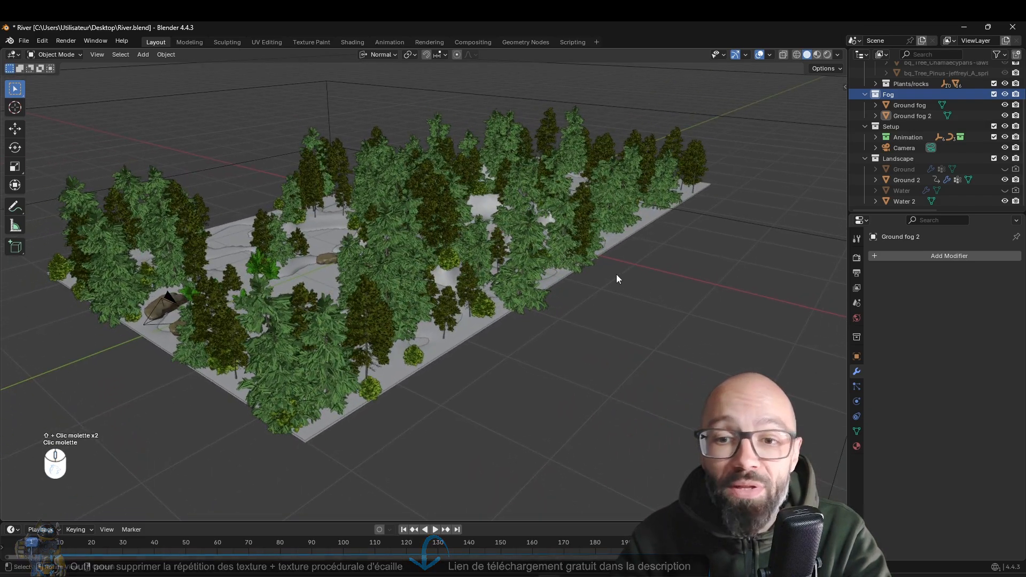
pyautogui.moveTo(534, 254); pyautogui.dragTo(554, 264, button='middle')
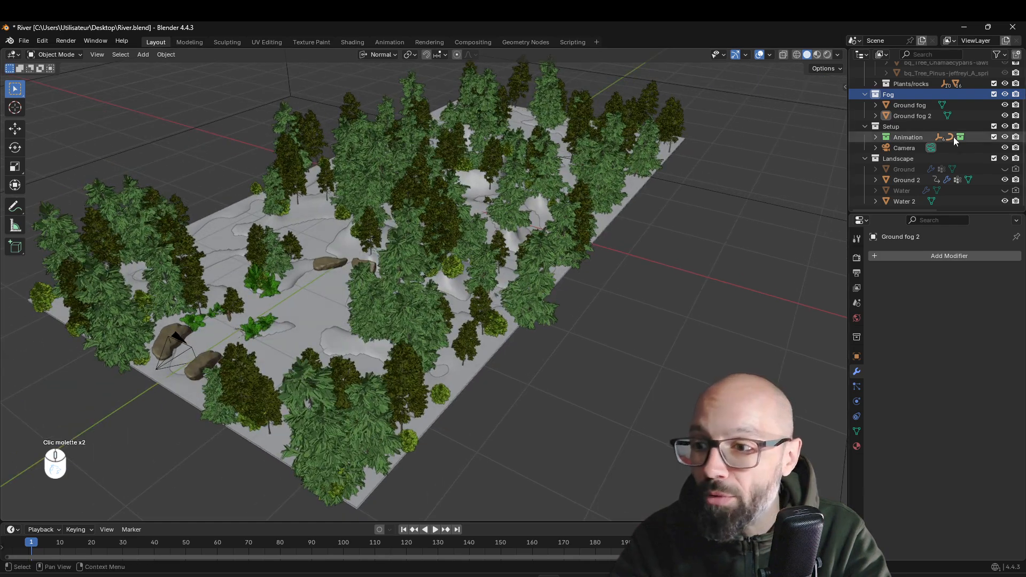
pyautogui.click(1005, 180)
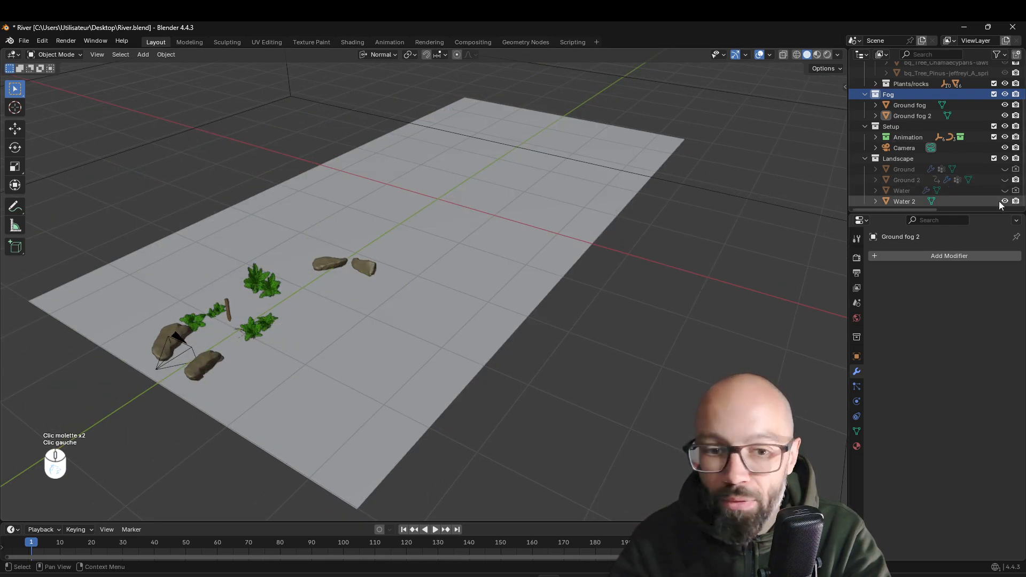
pyautogui.click(1005, 201)
# Step: Add a cube mesh at the world origin to serve as the tree's trunk
pyautogui.keyDown('shift'); pyautogui.moveTo(611, 236); pyautogui.dragTo(632, 330, button='middle'); pyautogui.keyUp('shift')
pyautogui.scroll(3, 515, 325)
pyautogui.moveTo(515, 325); pyautogui.dragTo(556, 331, button='middle')
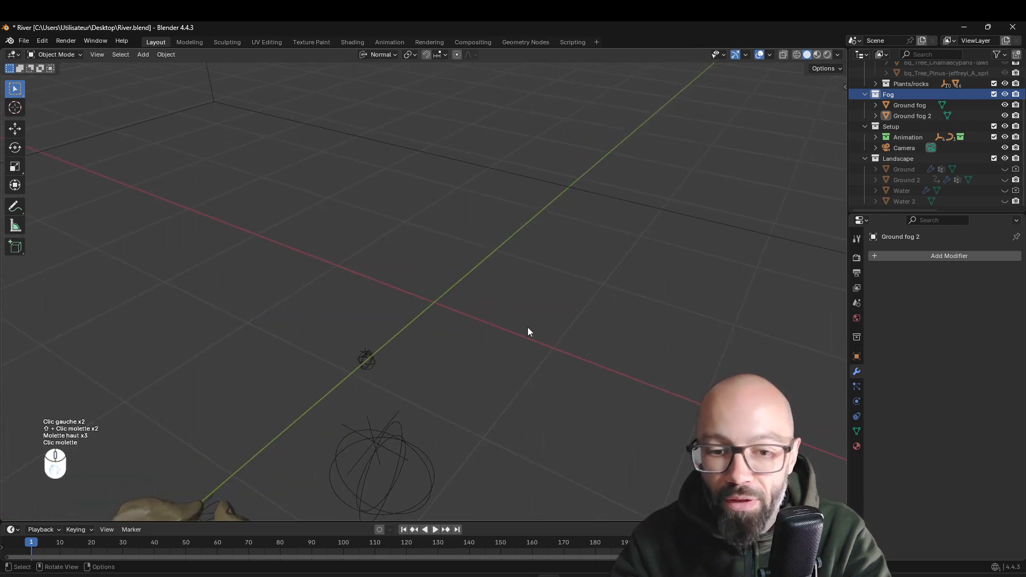
pyautogui.hotkey('shift', 'a')
pyautogui.moveTo(500, 305)
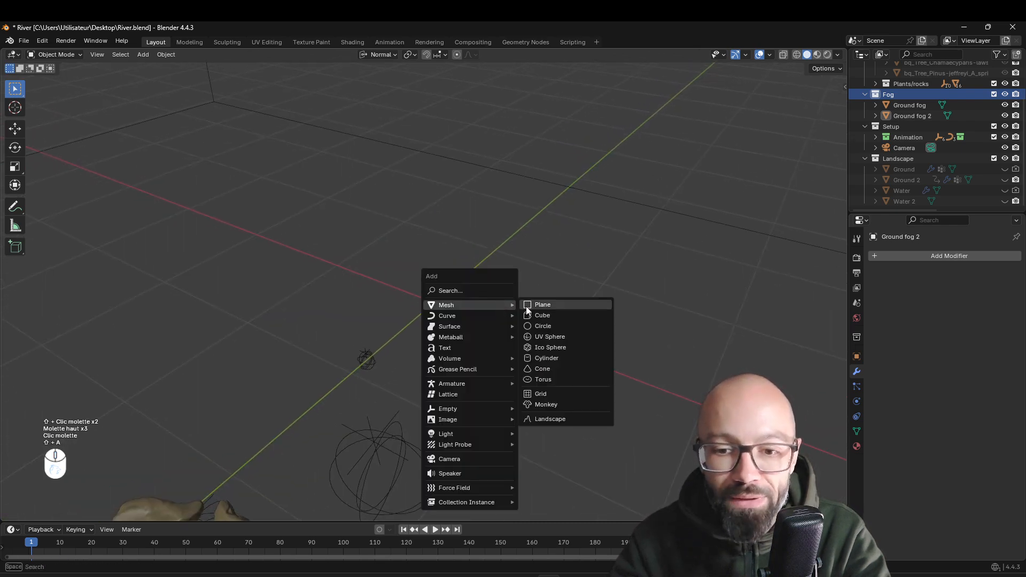
pyautogui.click(555, 316)
# Step: Raise the cube 1 m along Z and apply all its transforms
pyautogui.moveTo(649, 272); pyautogui.dragTo(650, 260, button='middle')
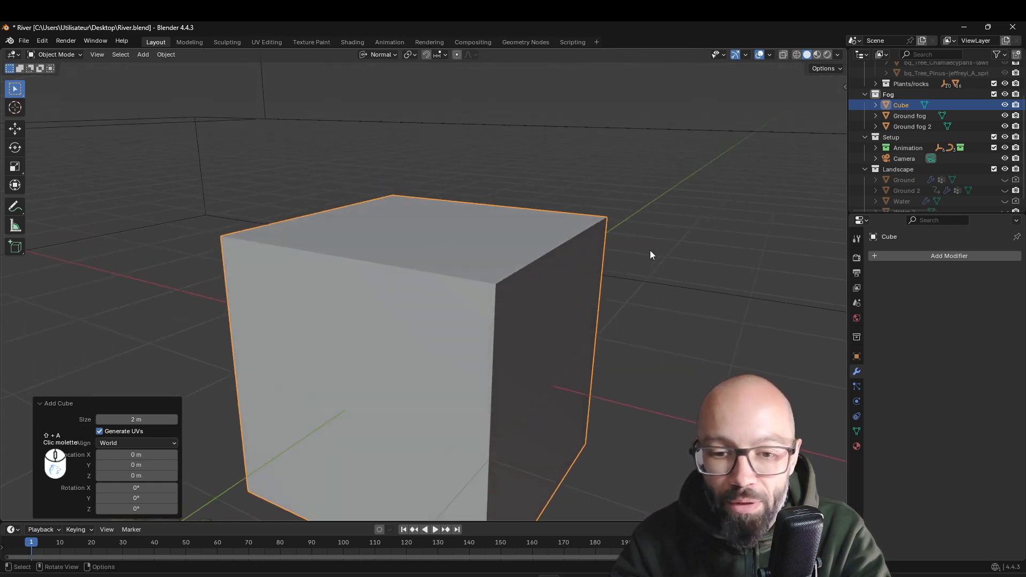
pyautogui.press('g')
pyautogui.press('z')
pyautogui.press('KP_1')
pyautogui.press('KP_Enter')
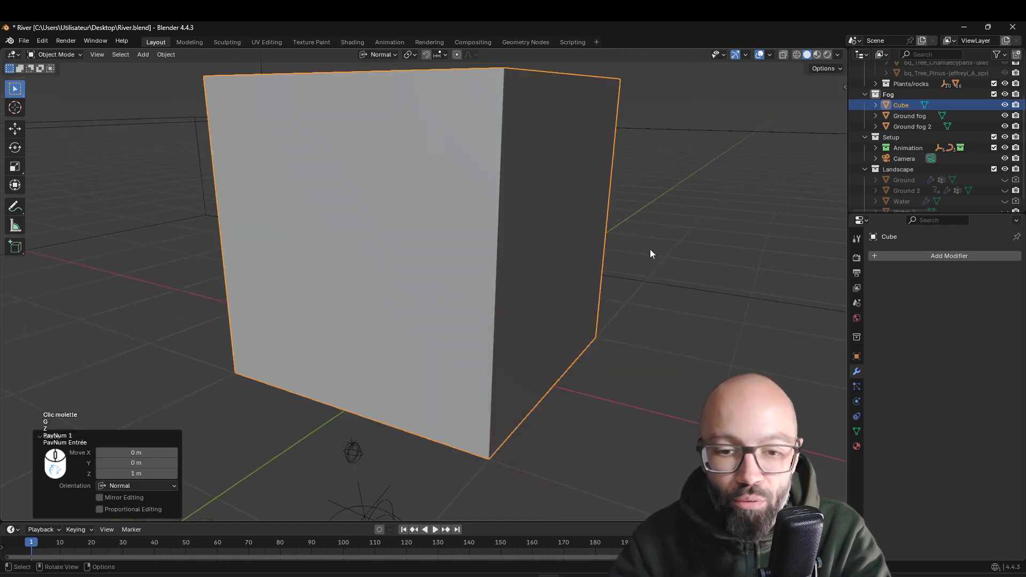
pyautogui.hotkey('ctrl', 'a')
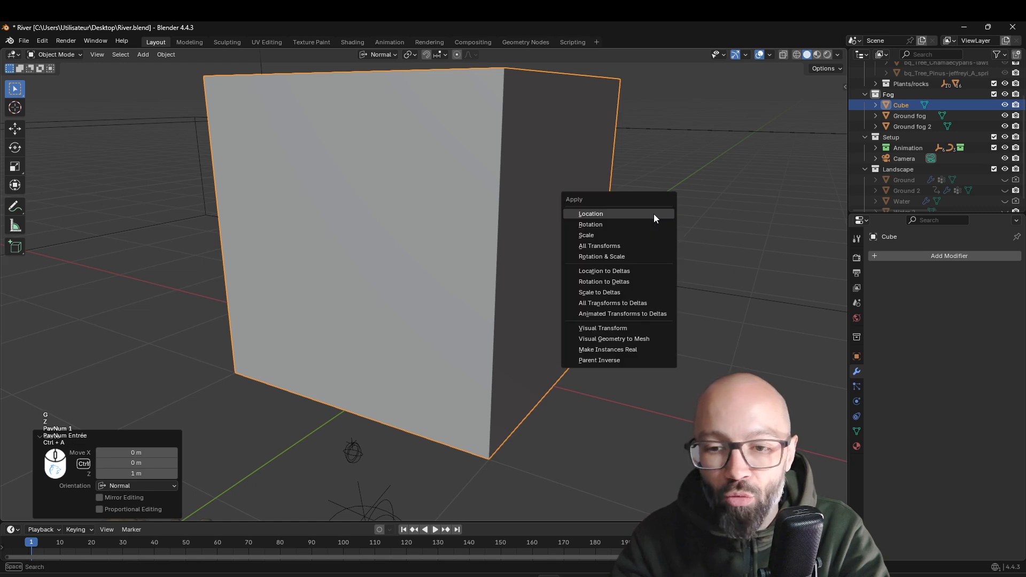
pyautogui.click(626, 245)
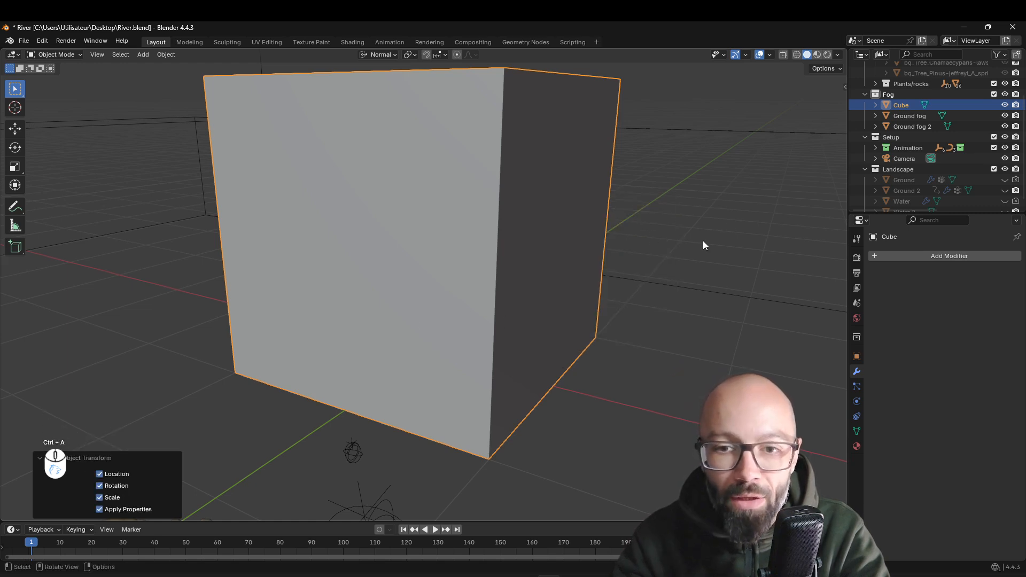
# Step: Scale the cube uniformly to about 0.3, then shrink it to about 0.124 in X and Y only, forming a thin trunk
pyautogui.press('s')
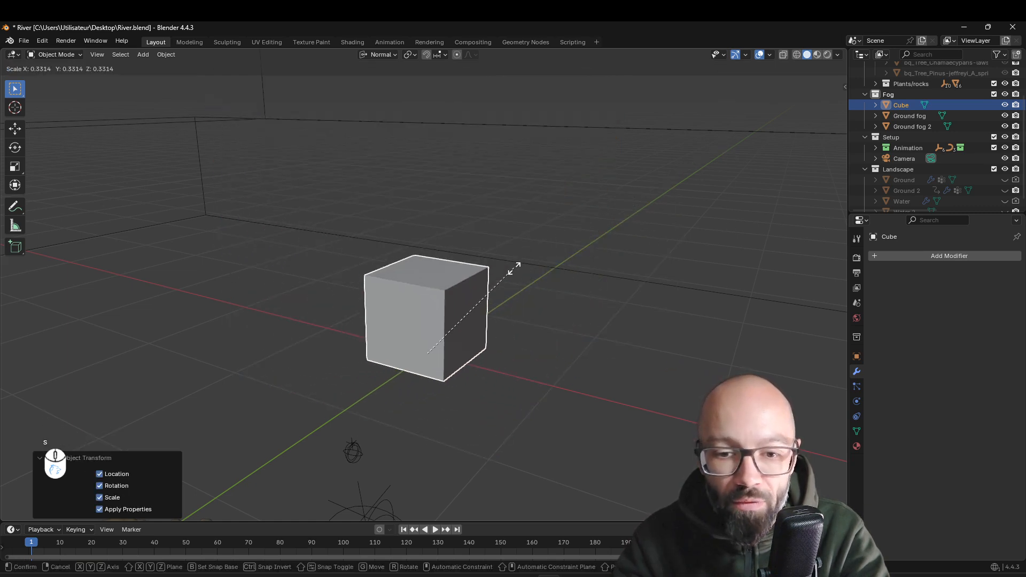
pyautogui.click(508, 277)
pyautogui.scroll(2, 575, 262)
pyautogui.keyDown('shift'); pyautogui.moveTo(508, 300); pyautogui.dragTo(636, 234, button='middle'); pyautogui.keyUp('shift')
pyautogui.press('s')
pyautogui.hotkey('shift', 'z')
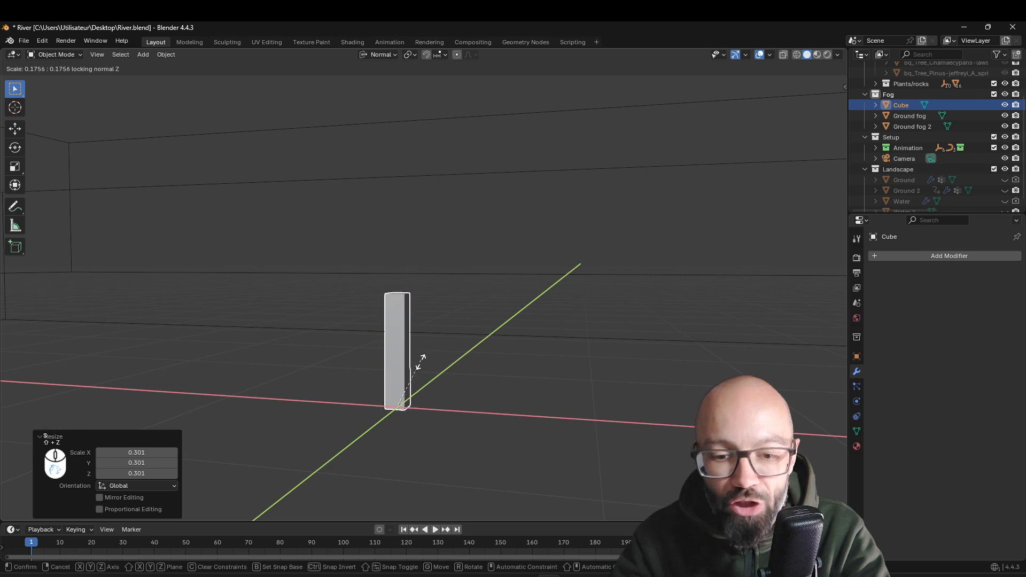
pyautogui.click(413, 371)
# Step: Apply all transforms to the thin trunk
pyautogui.moveTo(412, 371); pyautogui.dragTo(446, 376, button='middle')
pyautogui.scroll(-1, 490, 333)
pyautogui.keyDown('shift'); pyautogui.scroll(-1, 446, 376); pyautogui.keyUp('shift')
pyautogui.moveTo(479, 340)
pyautogui.keyDown('shift'); pyautogui.mouseDown(button='middle')
pyautogui.moveTo(454, 337)
pyautogui.moveTo(506, 311)
pyautogui.moveTo(485, 323)
pyautogui.mouseUp(button='middle'); pyautogui.keyUp('shift')
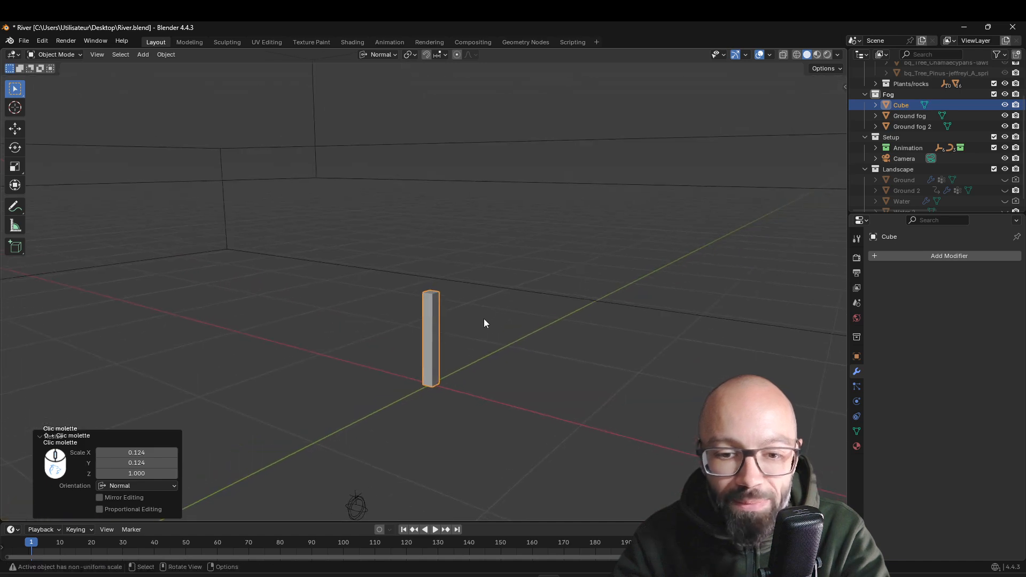
pyautogui.hotkey('ctrl', 'a')
pyautogui.click(493, 316)
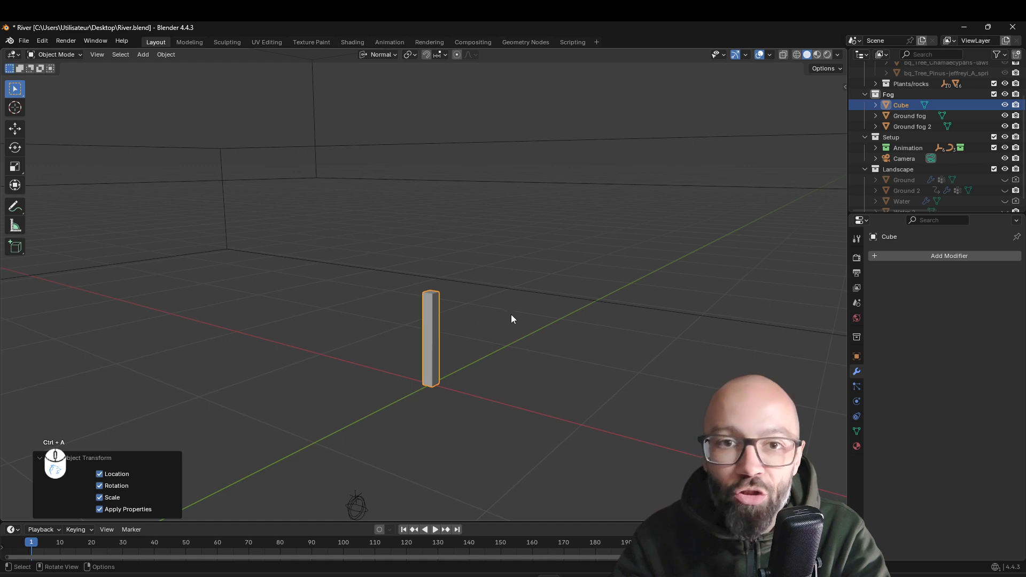
# Step: Add an ico sphere for the foliage and raise it about 1.19 m along Z above the trunk
pyautogui.moveTo(511, 320); pyautogui.dragTo(477, 334, button='middle')
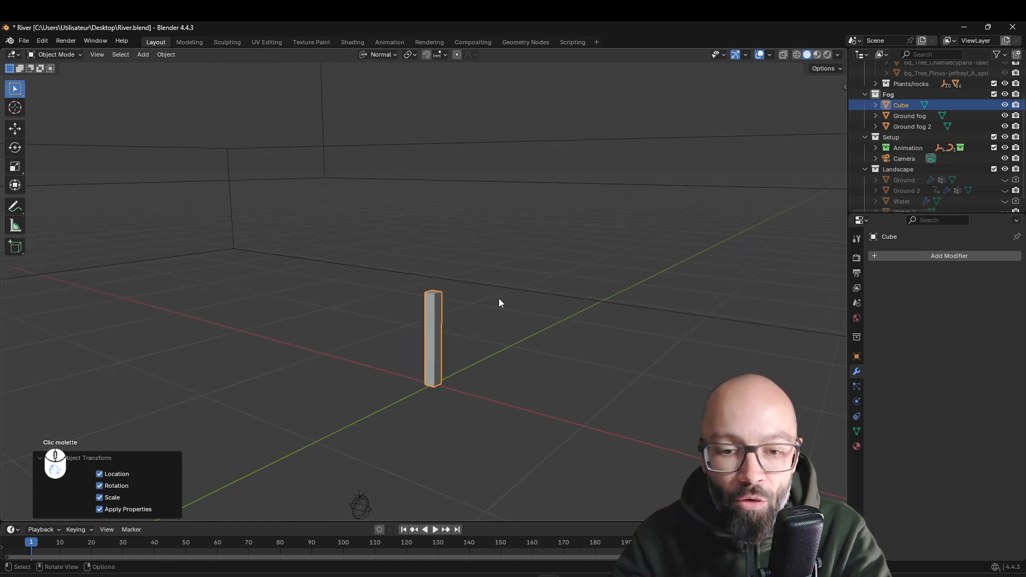
pyautogui.hotkey('shift', 'a')
pyautogui.moveTo(498, 300)
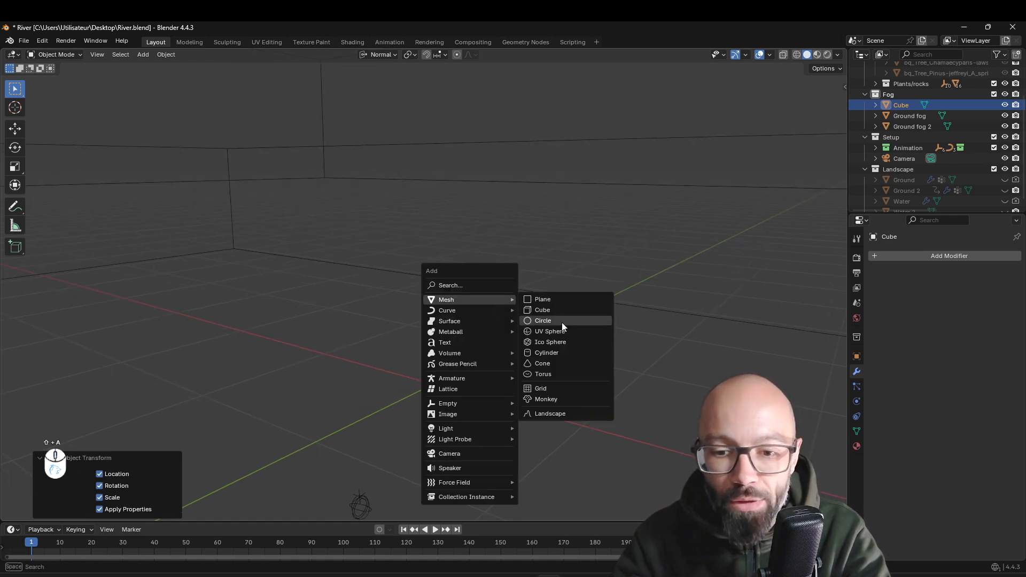
pyautogui.click(550, 342)
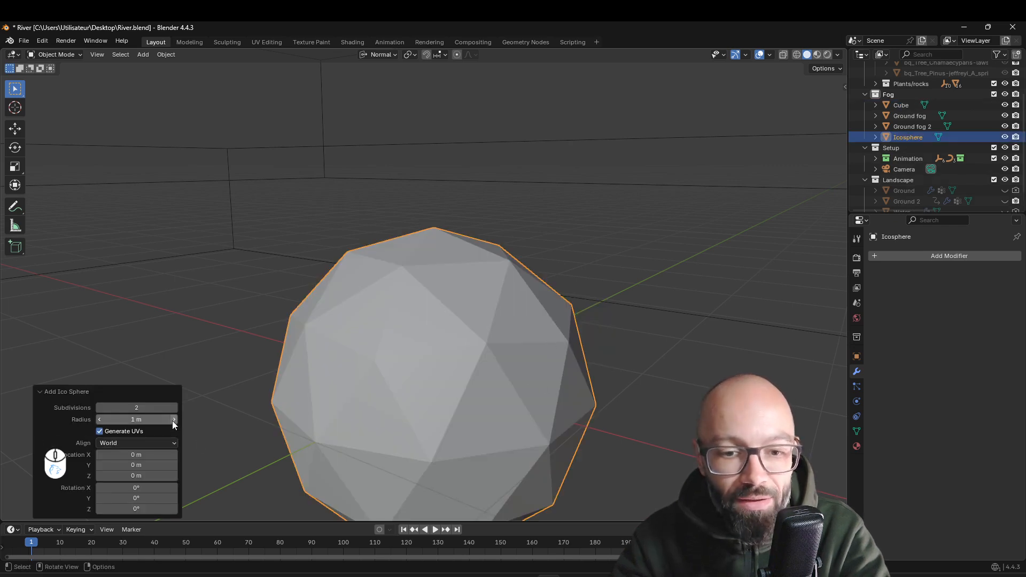
pyautogui.press('g')
pyautogui.press('z')
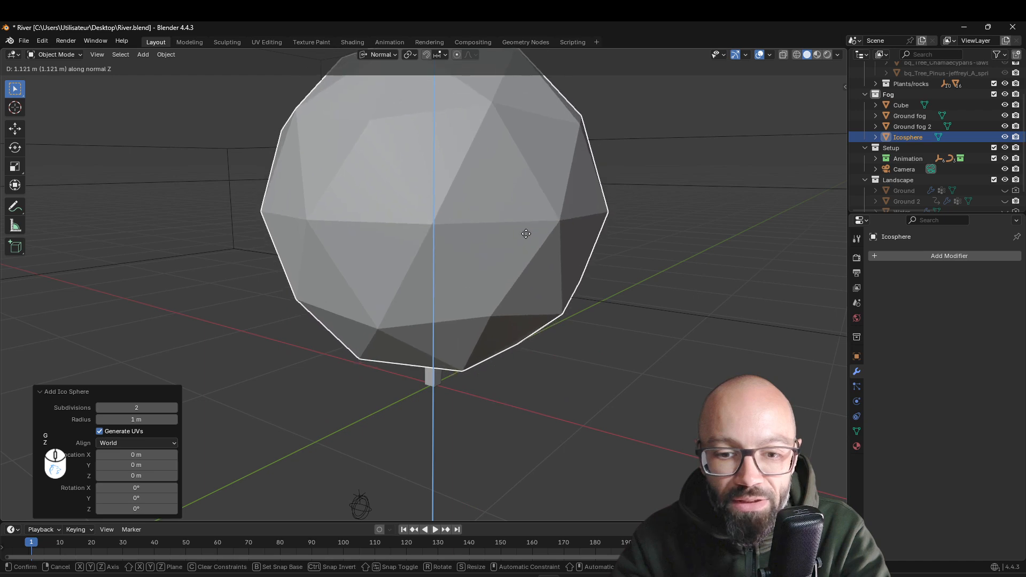
pyautogui.click(525, 222)
# Step: Narrow the ico sphere to about 0.385 in X and Y, then scale it uniformly to about 0.71
pyautogui.press('s')
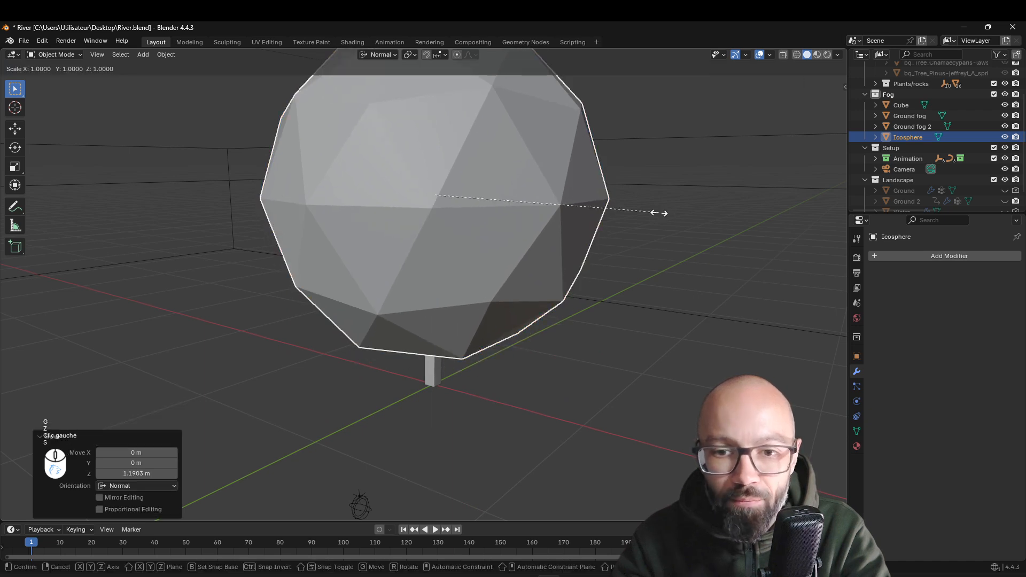
pyautogui.hotkey('shift', 'z')
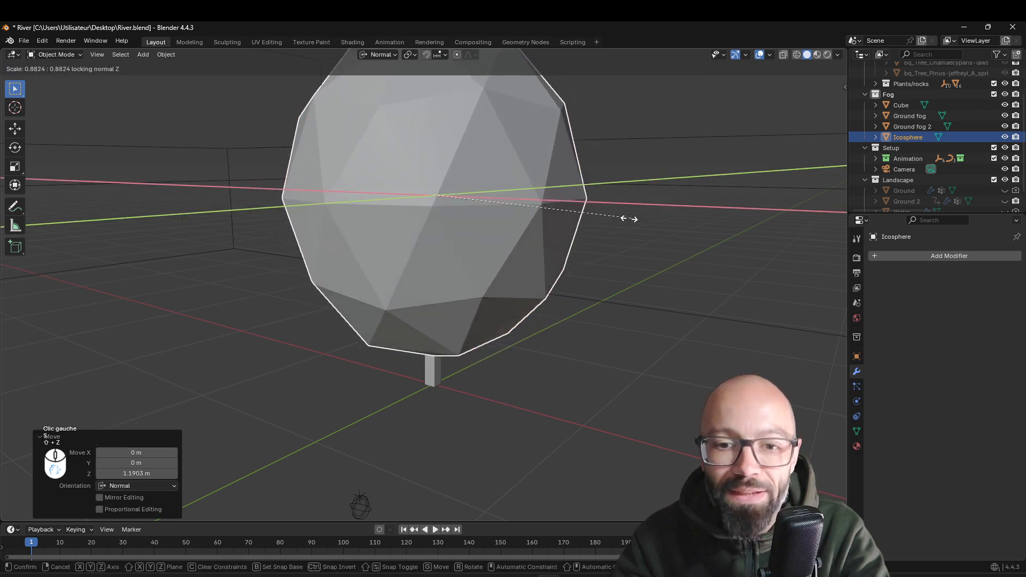
pyautogui.click(477, 265)
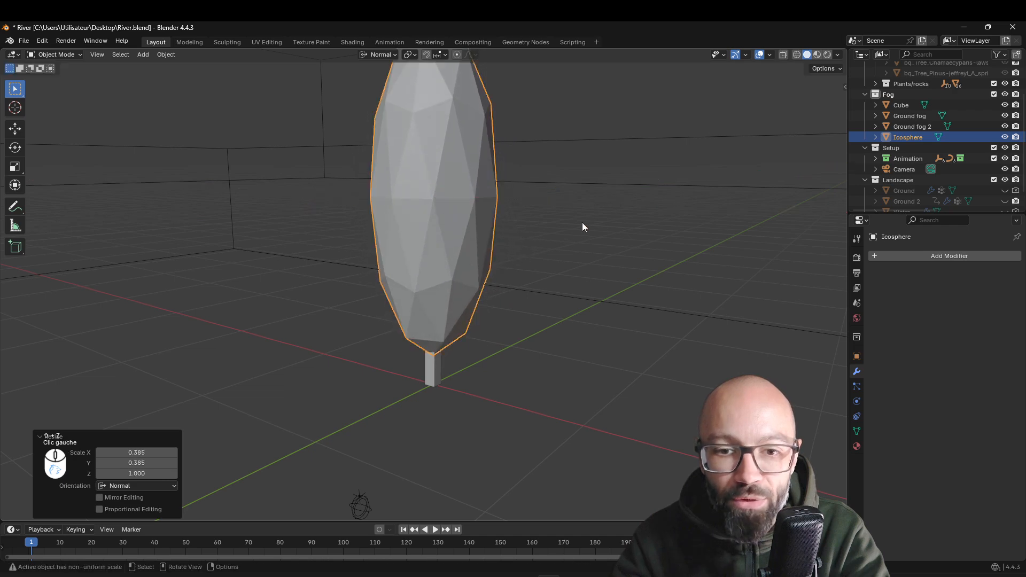
pyautogui.press('s')
pyautogui.click(517, 258)
# Step: Lower the foliage sphere about 0.2 m along Z so it sits over the top of the trunk
pyautogui.press('g')
pyautogui.press('z')
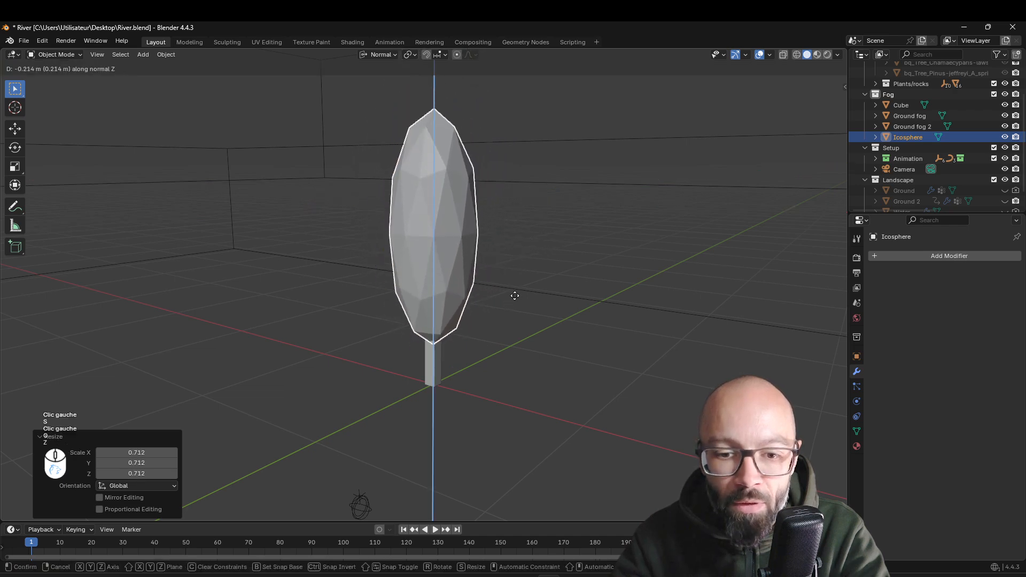
pyautogui.click(521, 293)
# Step: Join the foliage sphere and the trunk into one object, with the trunk as the active object
pyautogui.moveTo(535, 286)
pyautogui.mouseDown(button='middle')
pyautogui.moveTo(650, 261)
pyautogui.moveTo(522, 282)
pyautogui.moveTo(536, 299)
pyautogui.mouseUp(button='middle')
pyautogui.keyDown('shift'); pyautogui.click(468, 358); pyautogui.keyUp('shift')
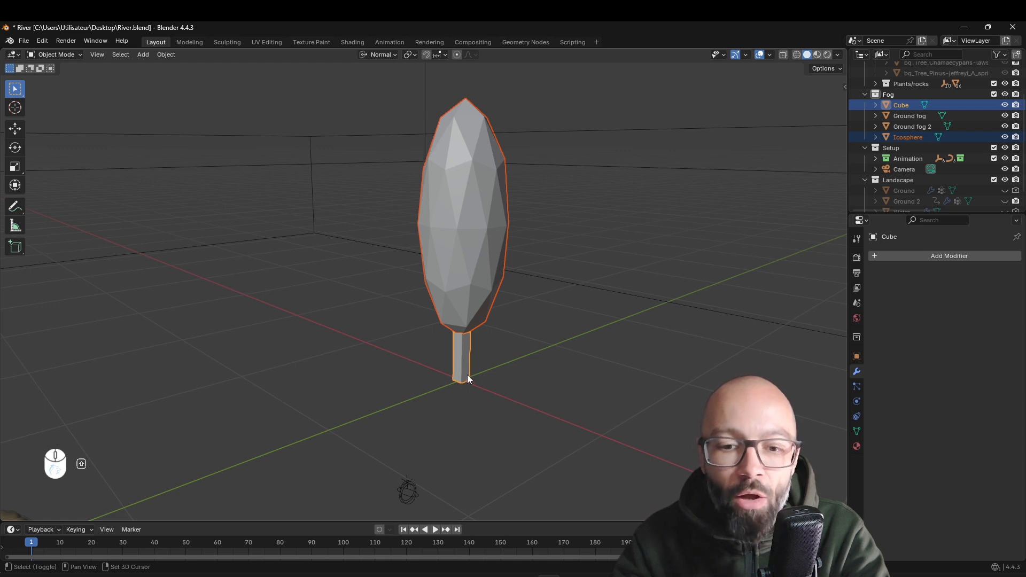
pyautogui.click(535, 297)
pyautogui.click(496, 229)
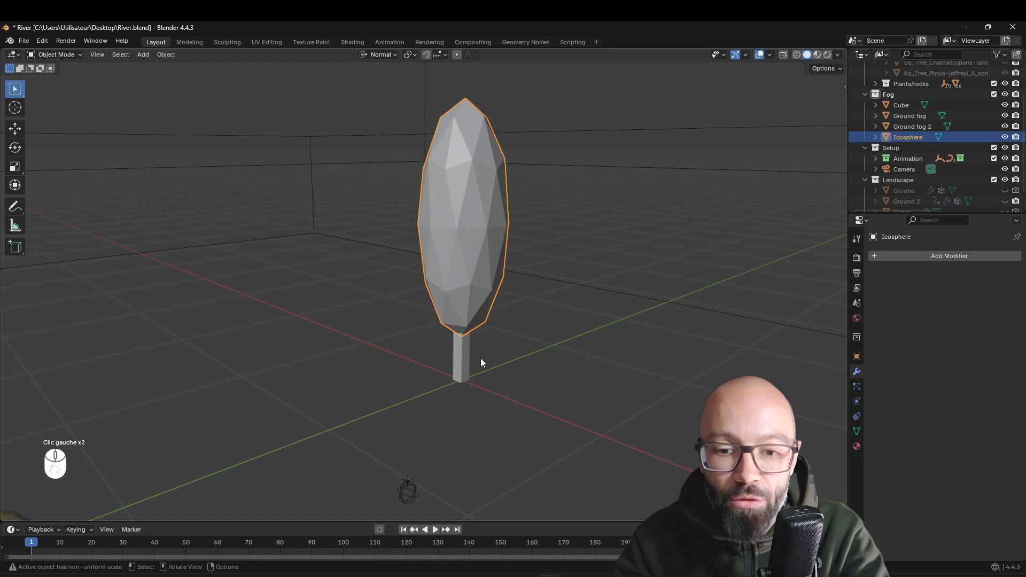
pyautogui.keyDown('shift'); pyautogui.click(465, 358); pyautogui.keyUp('shift')
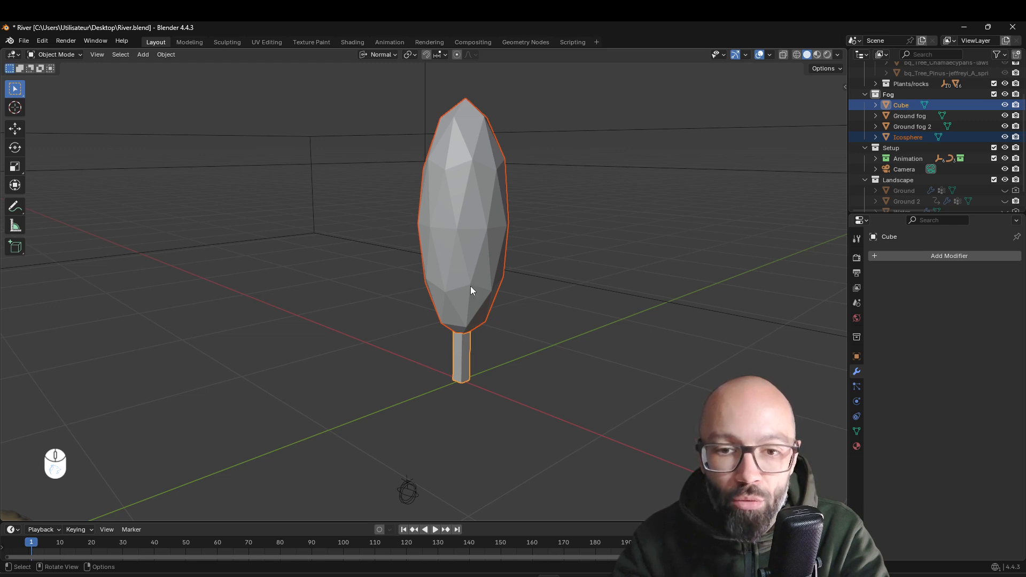
pyautogui.hotkey('ctrl', 'j')
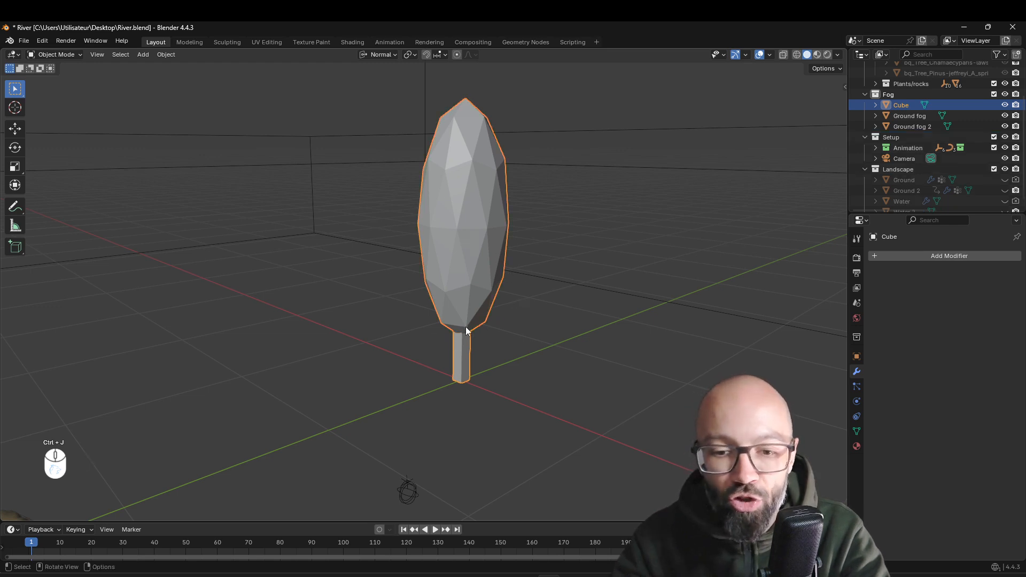
# Step: Move the joined tree into the Landscape collection and rename it "Modèle low poly"
pyautogui.moveTo(464, 316)
pyautogui.mouseDown(button='middle')
pyautogui.moveTo(477, 318)
pyautogui.moveTo(483, 341)
pyautogui.moveTo(504, 327)
pyautogui.moveTo(477, 309)
pyautogui.mouseUp(button='middle')
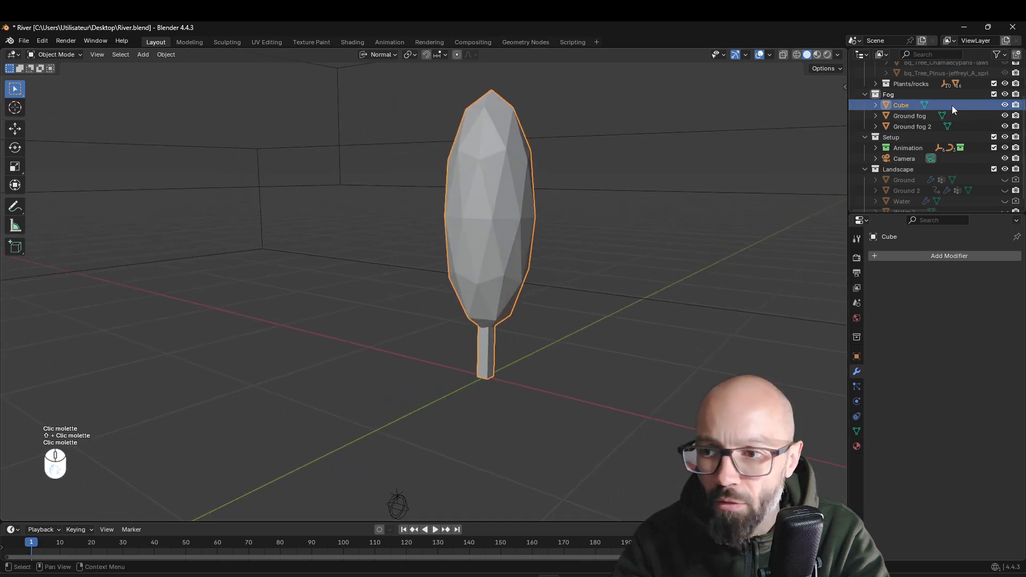
pyautogui.moveTo(897, 111); pyautogui.dragTo(913, 169)
pyautogui.scroll(-1, 903, 171)
pyautogui.doubleClick(900, 158)
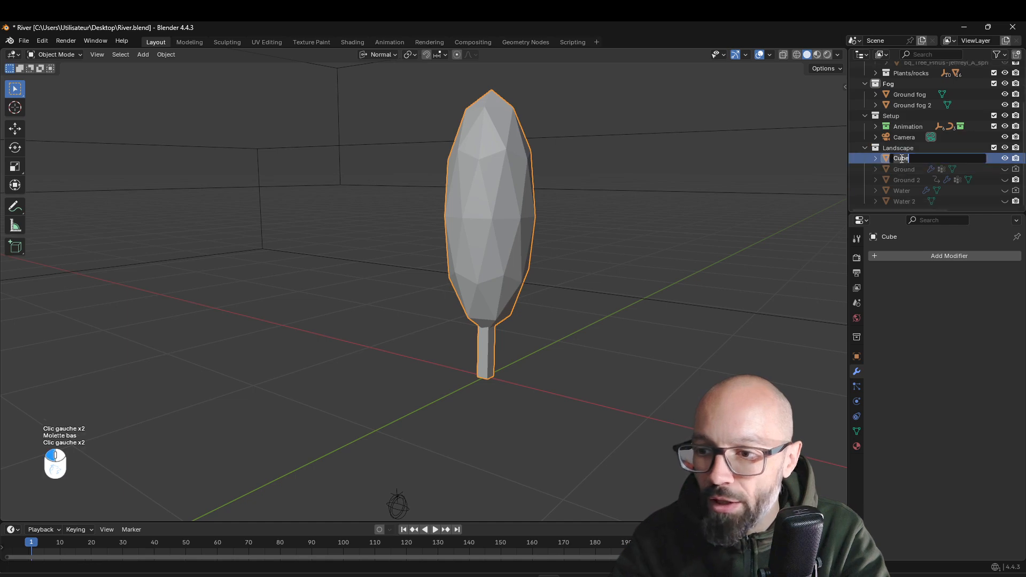
pyautogui.write('Mod')
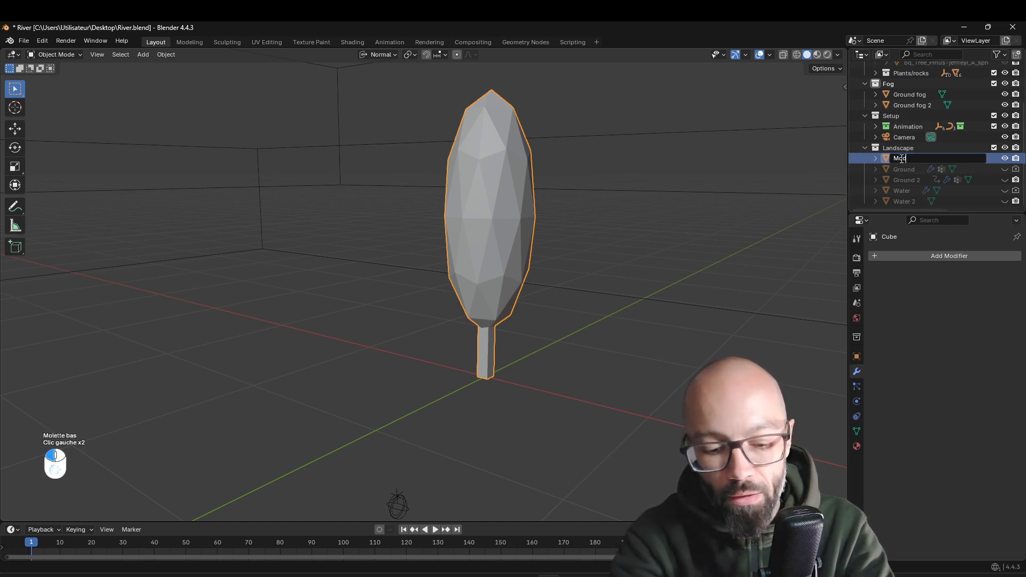
pyautogui.write('èle low poly')
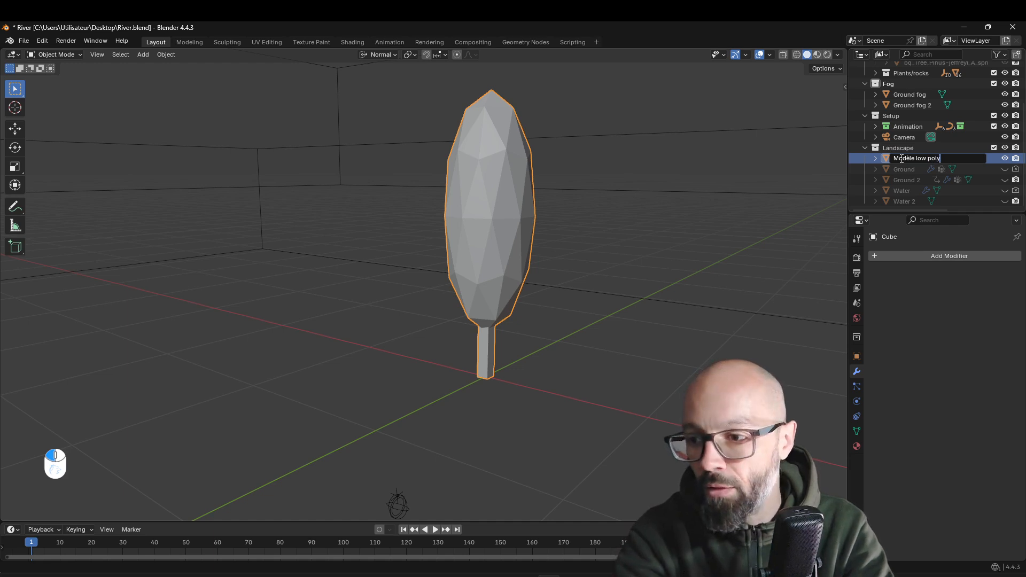
pyautogui.press('Return')
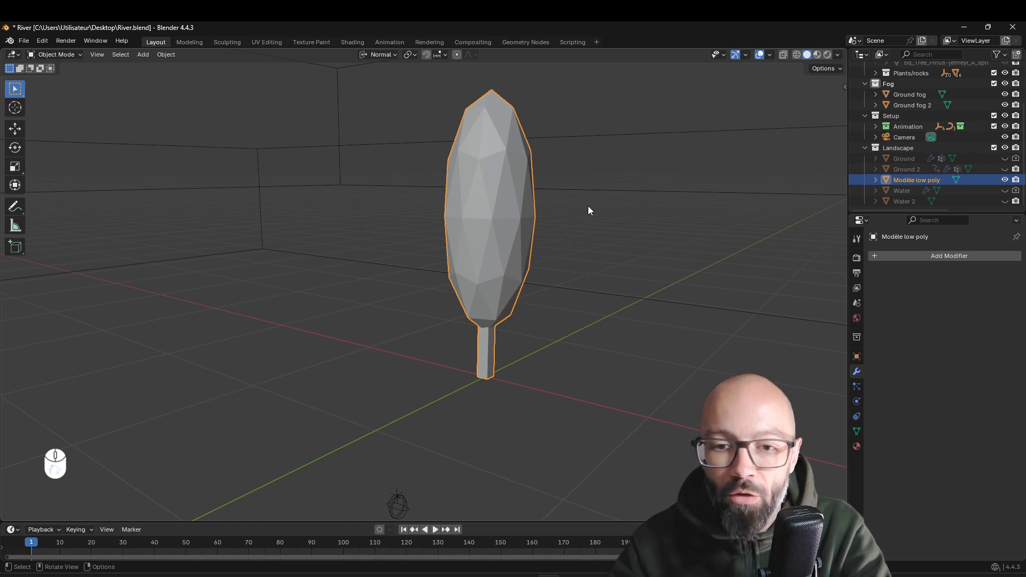
# Step: Move the low-poly tree down about 2.07 m along Z, below the ground level
pyautogui.press('g')
pyautogui.press('z')
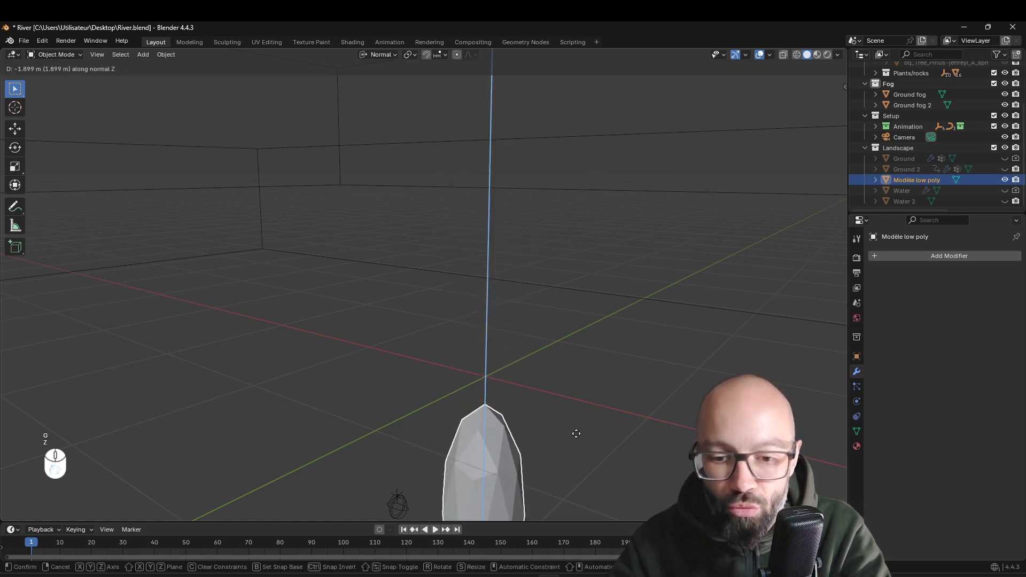
pyautogui.click(573, 455)
pyautogui.keyDown('shift'); pyautogui.moveTo(574, 454); pyautogui.dragTo(550, 303, button='middle'); pyautogui.keyUp('shift')
pyautogui.scroll(-2, 550, 307)
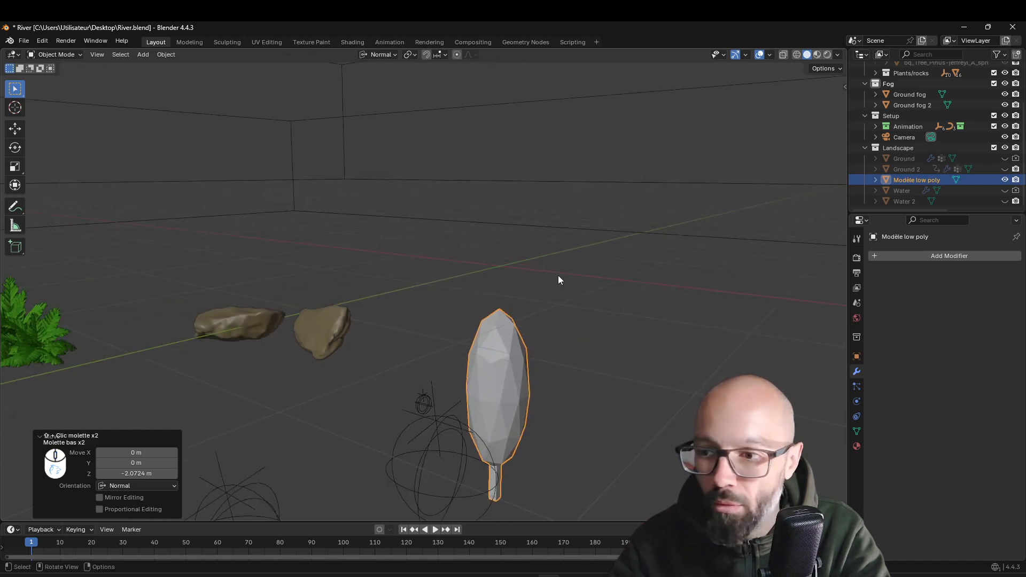
# Step: Unhide the Ground 2 object in the Landscape collection so the forest terrain is displayed again
pyautogui.moveTo(560, 295); pyautogui.dragTo(653, 332, button='middle')
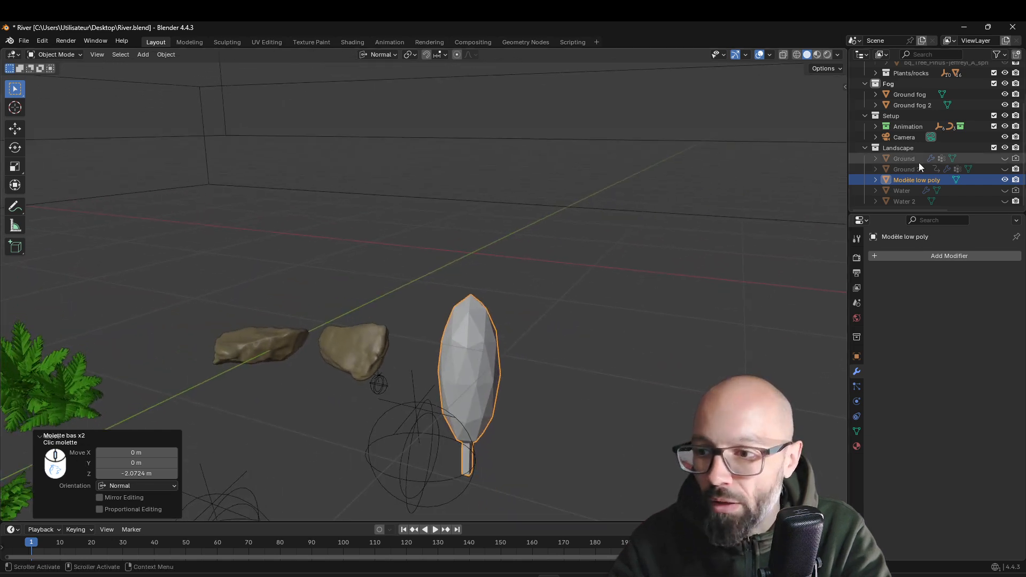
pyautogui.click(1005, 169)
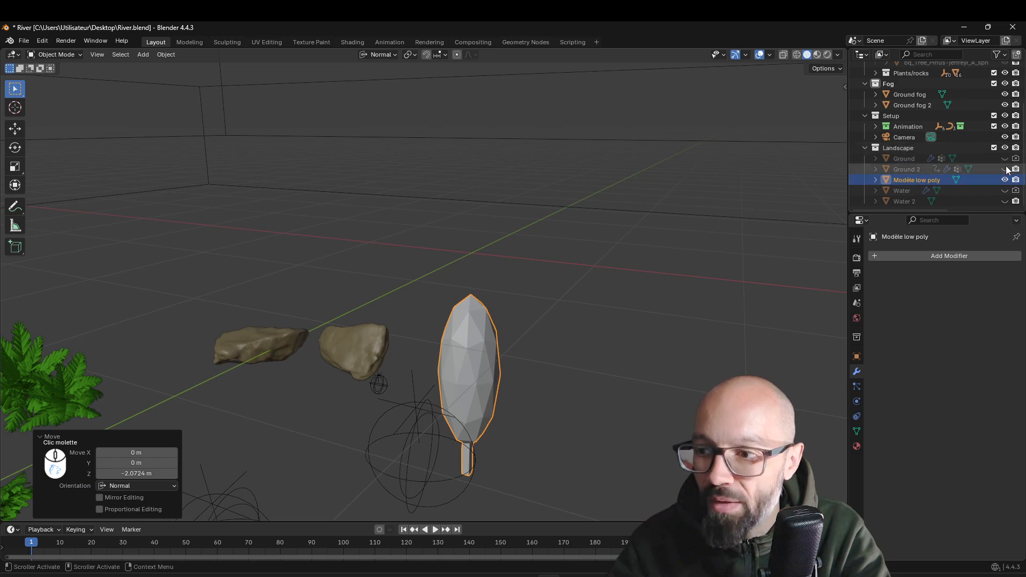
pyautogui.scroll(-2, 565, 261)
pyautogui.keyDown('shift'); pyautogui.moveTo(565, 261); pyautogui.dragTo(520, 293, button='middle'); pyautogui.keyUp('shift')
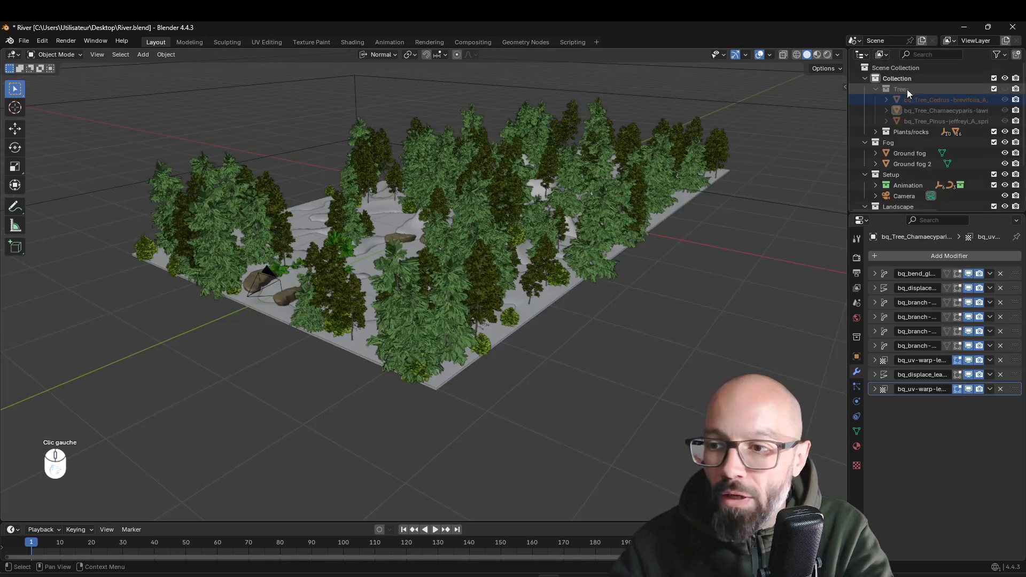
# Step: Unhide the Trees collection to display the three source trees below the landscape
pyautogui.click(907, 89)
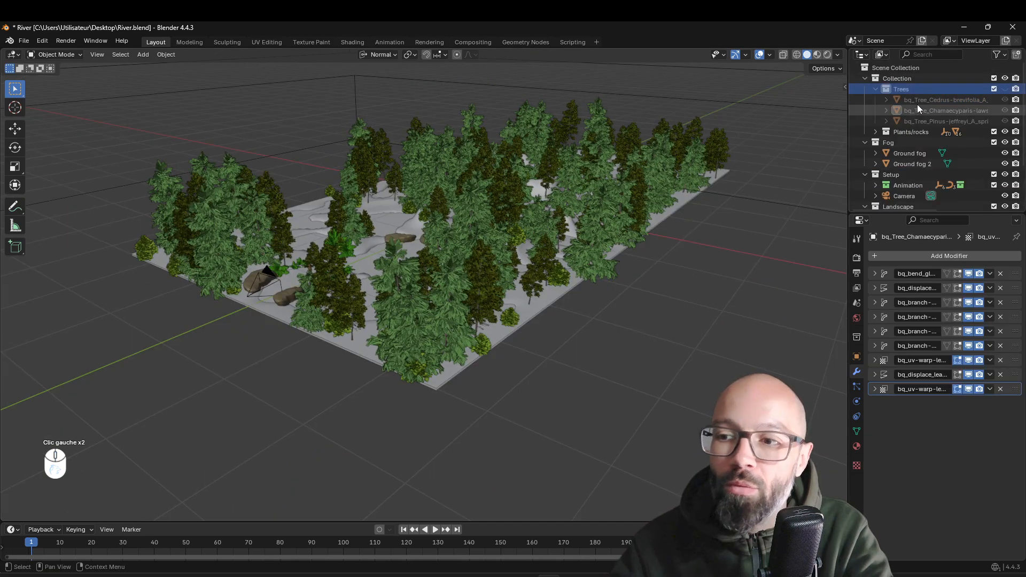
pyautogui.keyDown('shift'); pyautogui.moveTo(644, 277); pyautogui.dragTo(639, 293, button='middle'); pyautogui.keyUp('shift')
pyautogui.moveTo(638, 293); pyautogui.dragTo(550, 287, button='middle')
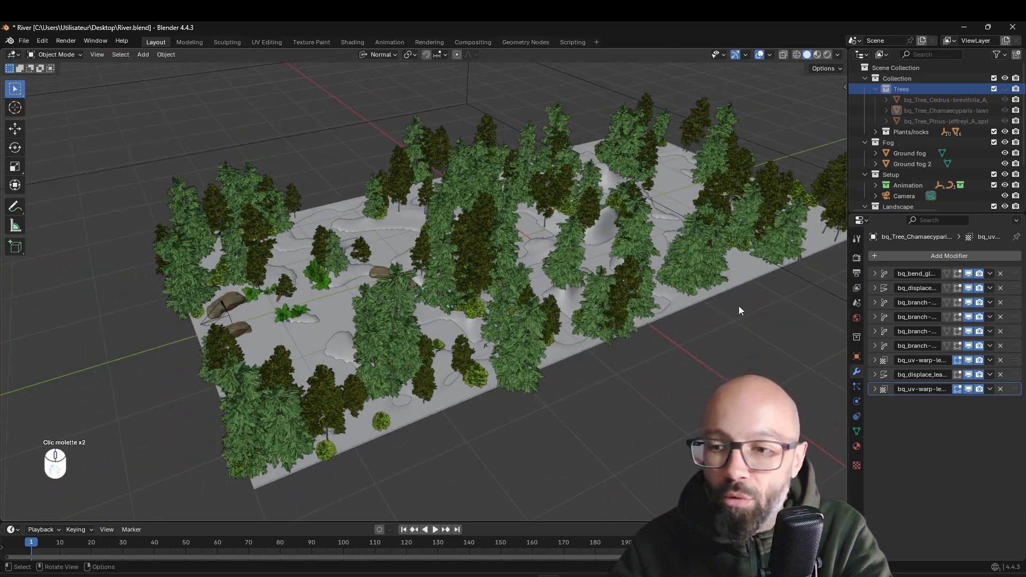
pyautogui.click(1005, 89)
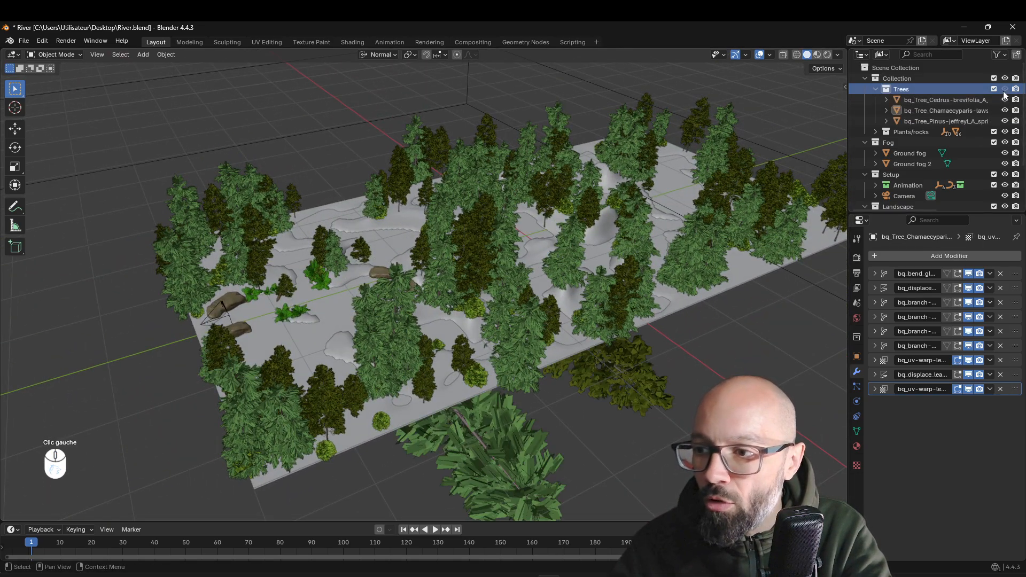
pyautogui.keyDown('shift'); pyautogui.moveTo(696, 337); pyautogui.dragTo(613, 279, button='middle'); pyautogui.keyUp('shift')
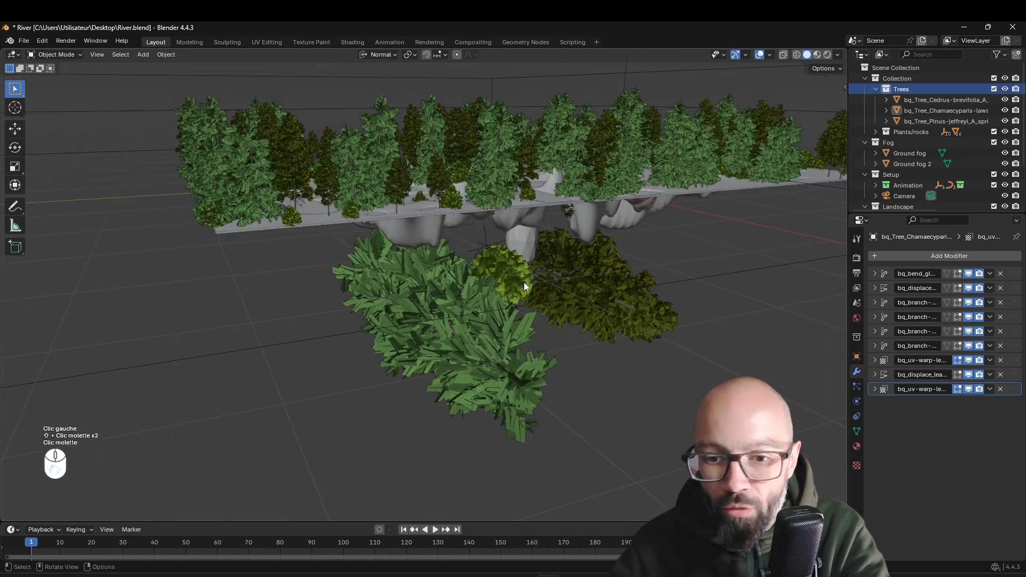
# Step: Examine the three source trees lying below the landscape, picking each one to identify it
pyautogui.doubleClick(590, 275)
pyautogui.click(477, 339)
pyautogui.moveTo(477, 339); pyautogui.dragTo(541, 340, button='middle')
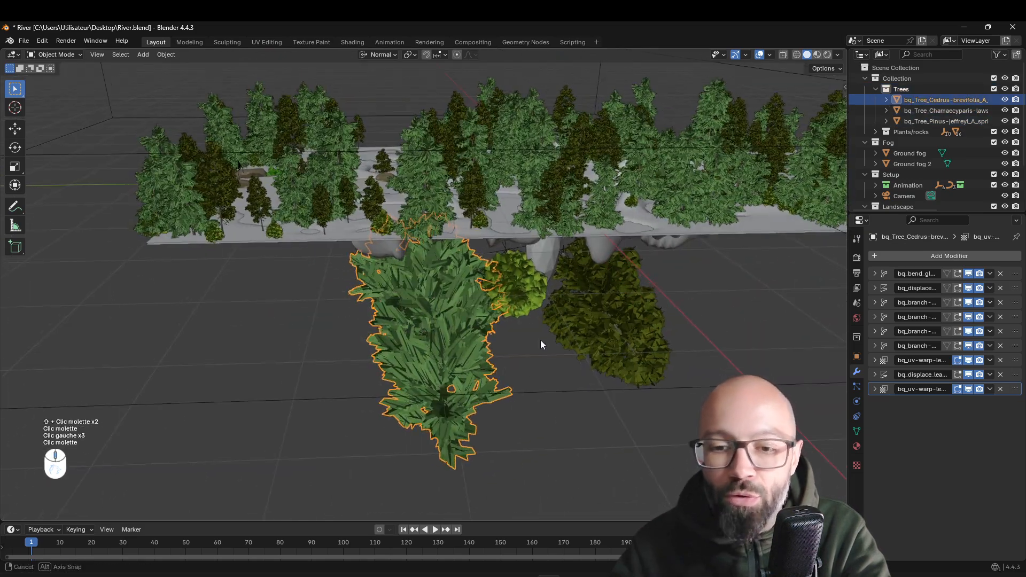
pyautogui.click(544, 349)
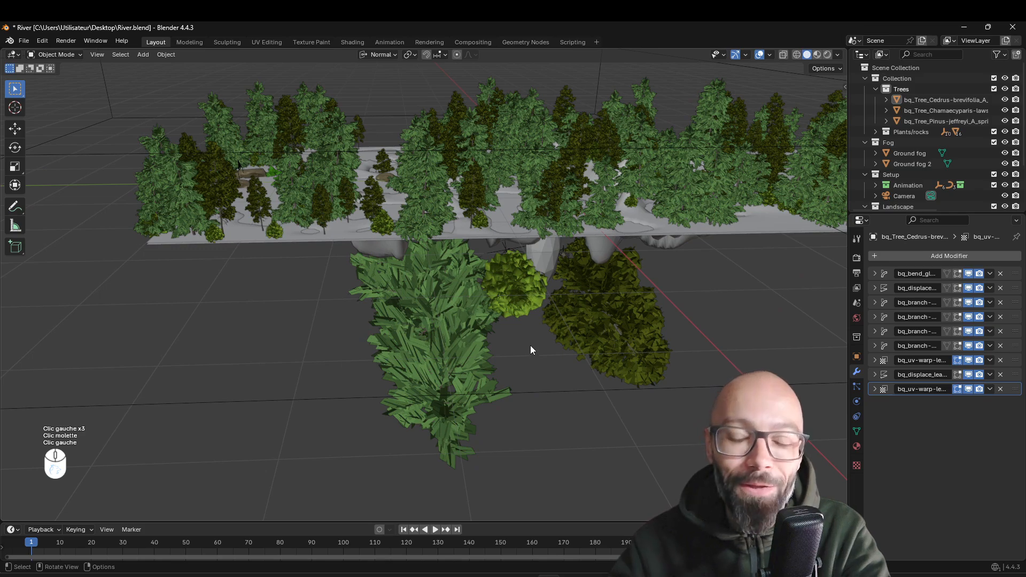
pyautogui.moveTo(517, 346); pyautogui.dragTo(490, 354, button='middle')
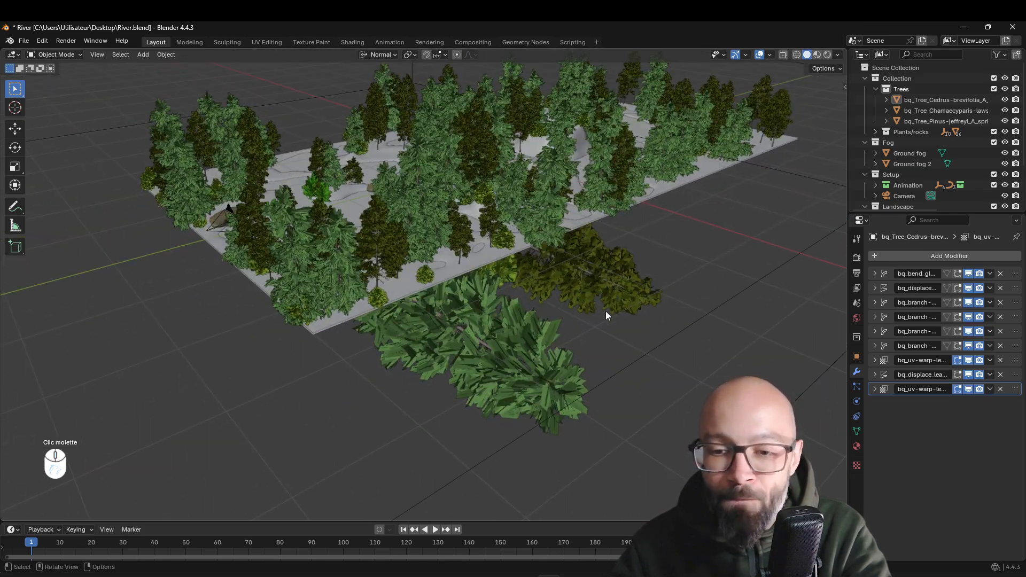
pyautogui.moveTo(607, 316); pyautogui.dragTo(593, 304, button='middle')
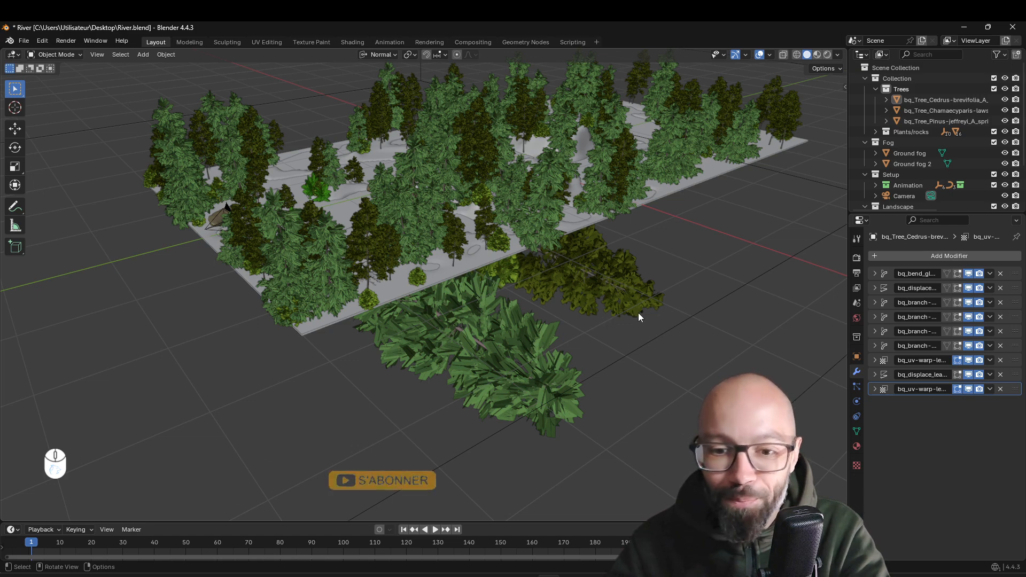
pyautogui.moveTo(737, 303); pyautogui.dragTo(541, 332, button='middle')
pyautogui.click(527, 290)
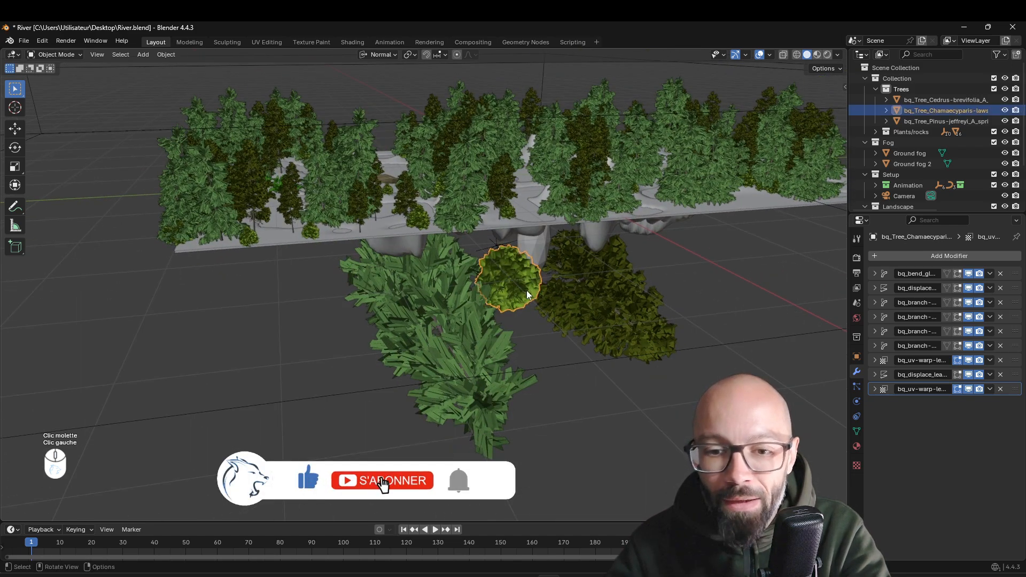
pyautogui.click(572, 301)
# Step: Select the Cedrus source tree and switch to the Geometry Nodes workspace with solid viewport shading
pyautogui.click(494, 334)
pyautogui.moveTo(521, 268); pyautogui.dragTo(587, 260, button='middle')
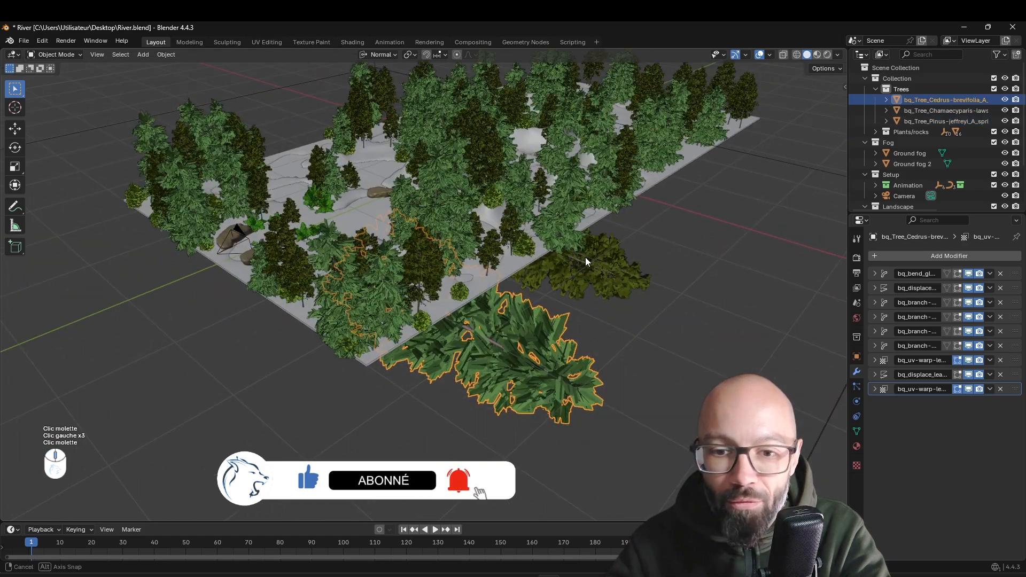
pyautogui.moveTo(695, 278); pyautogui.dragTo(668, 264, button='middle')
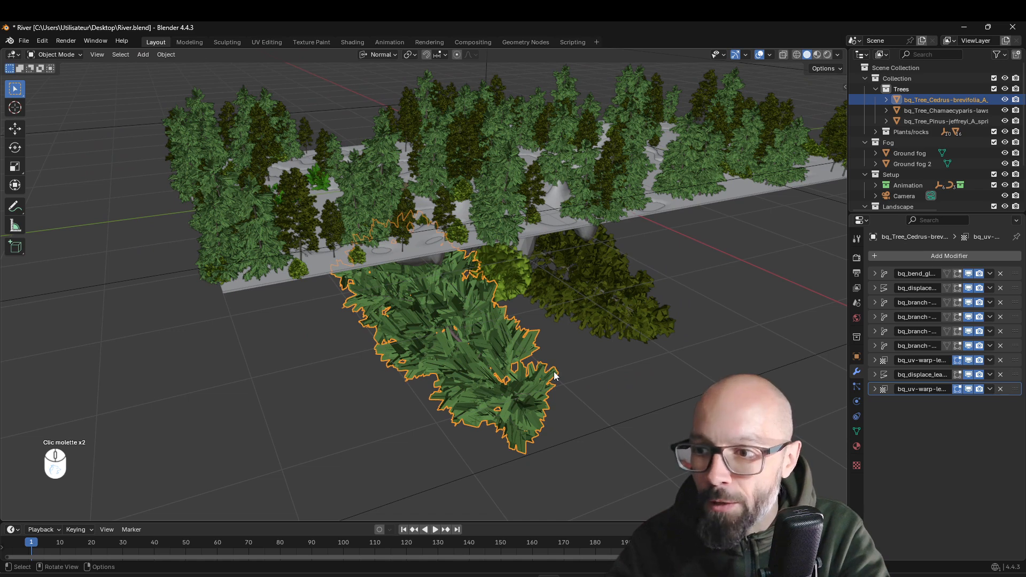
pyautogui.click(517, 42)
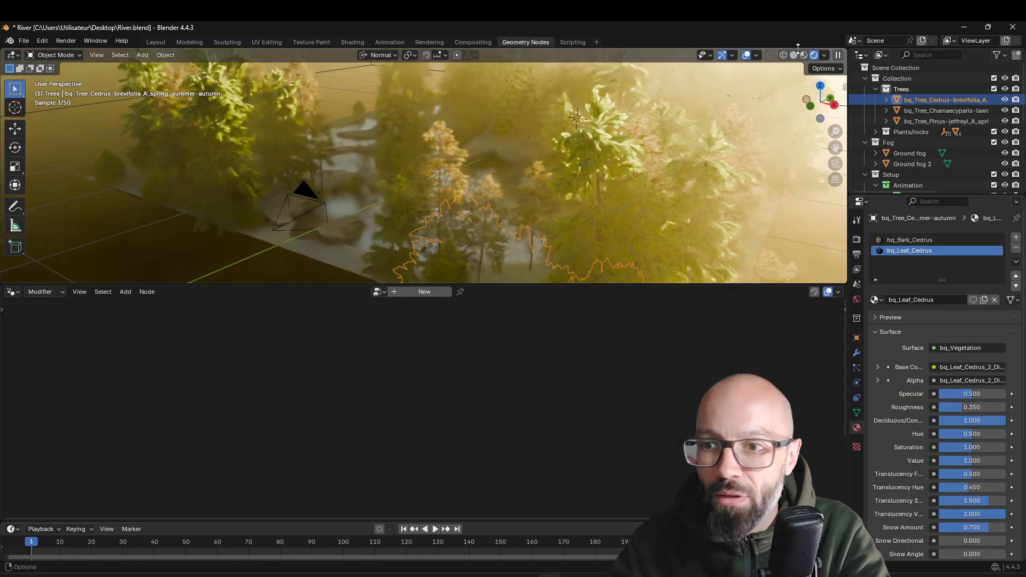
pyautogui.click(795, 55)
pyautogui.moveTo(625, 205)
pyautogui.mouseDown(button='middle')
pyautogui.moveTo(608, 218)
pyautogui.moveTo(607, 239)
pyautogui.moveTo(621, 233)
pyautogui.moveTo(628, 249)
pyautogui.moveTo(615, 231)
pyautogui.mouseUp(button='middle')
pyautogui.keyDown('shift'); pyautogui.moveTo(615, 231); pyautogui.dragTo(595, 181, button='middle'); pyautogui.keyUp('shift')
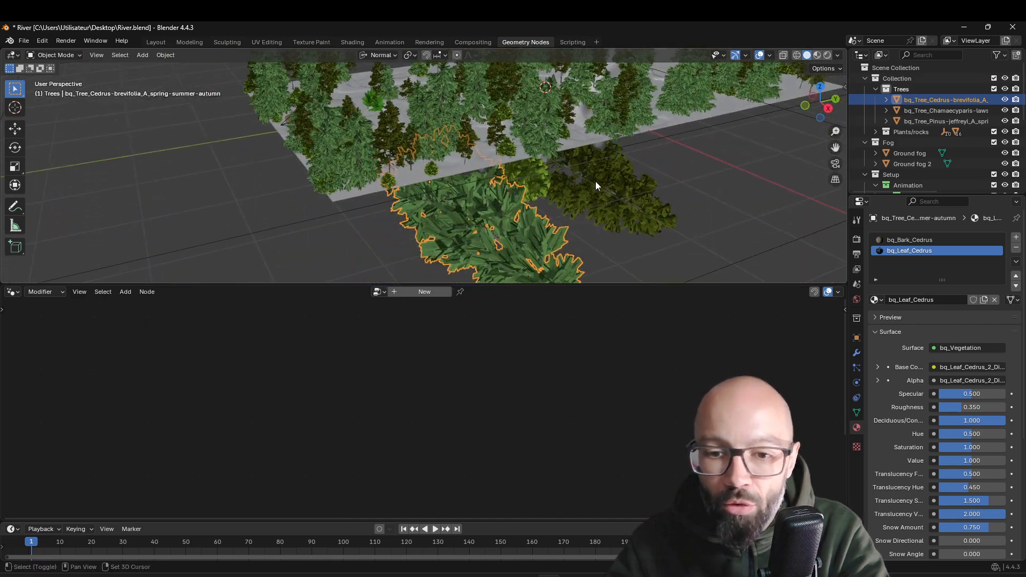
# Step: Create a new geometry node tree on the Cedrus tree and show its modifier stack
pyautogui.click(424, 292)
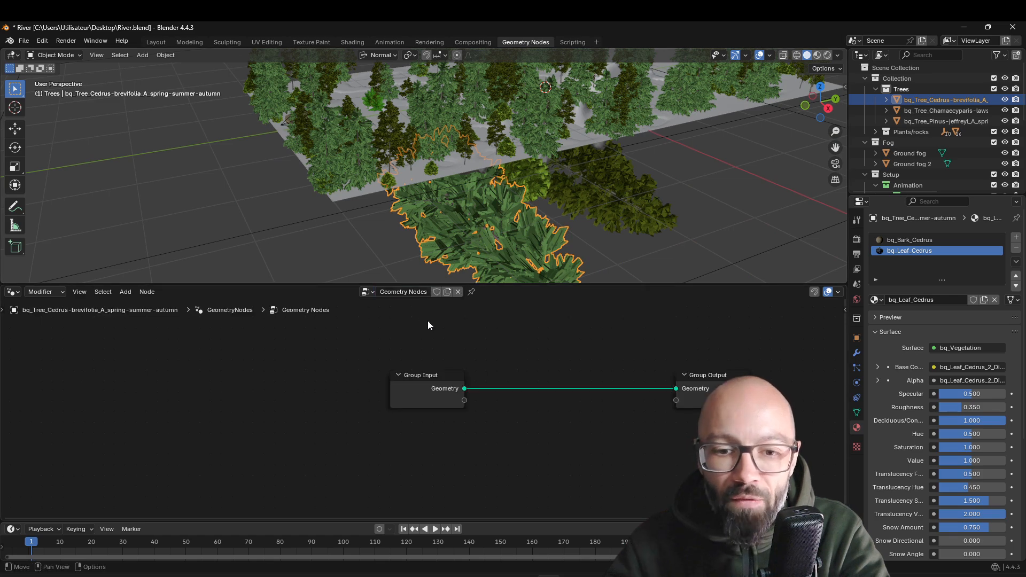
pyautogui.click(857, 354)
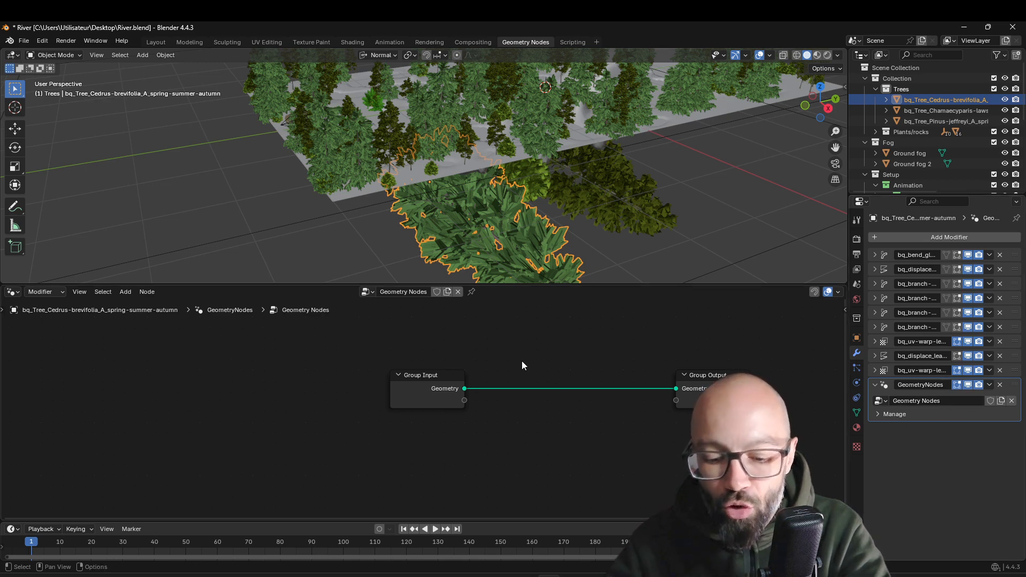
pyautogui.moveTo(508, 432); pyautogui.dragTo(426, 446, button='middle')
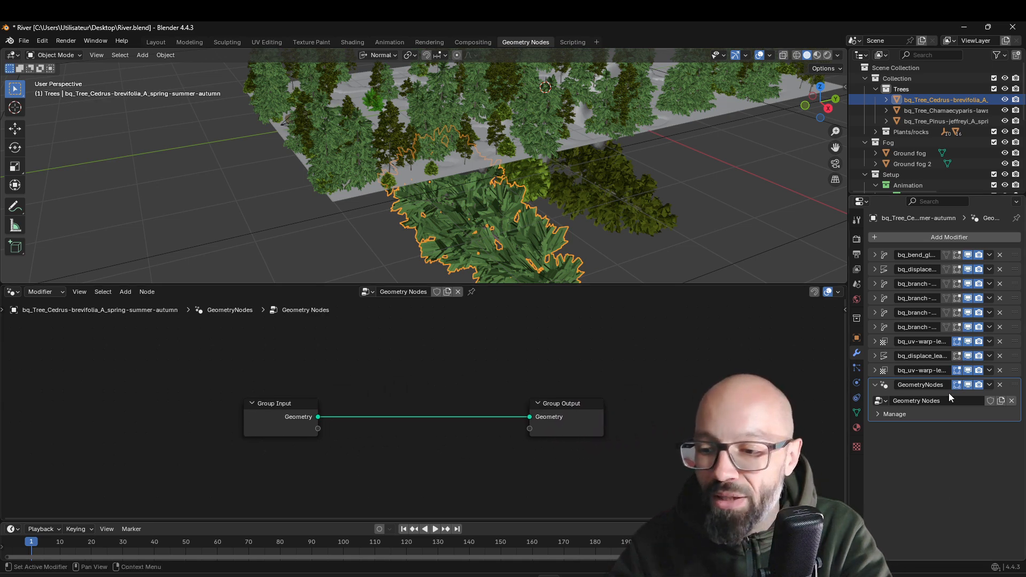
pyautogui.click(649, 262)
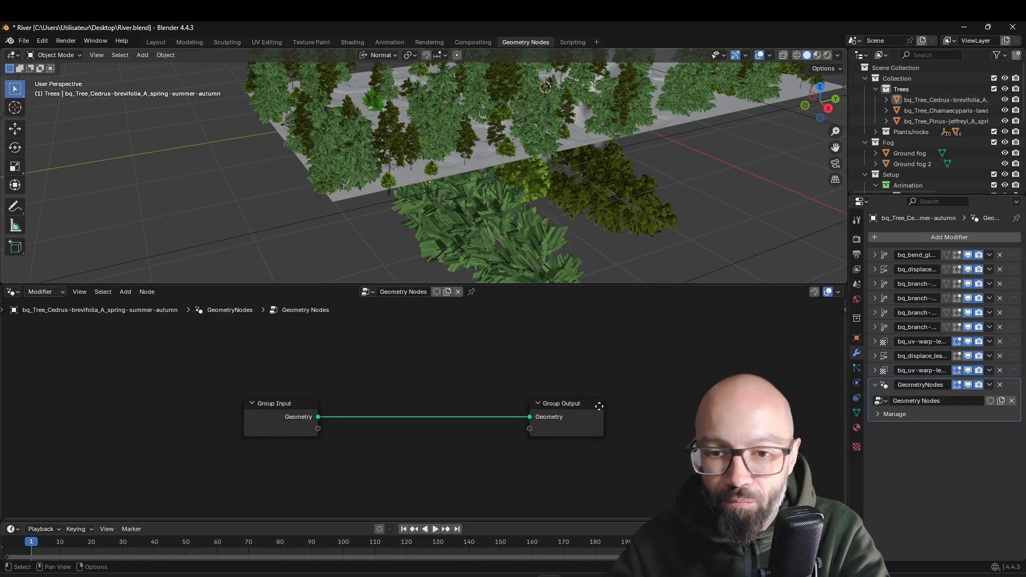
# Step: Spread the Group Input and Group Output nodes apart to make room between them
pyautogui.moveTo(601, 414); pyautogui.dragTo(596, 409, button='middle')
pyautogui.moveTo(269, 418); pyautogui.dragTo(186, 420)
pyautogui.click(310, 369)
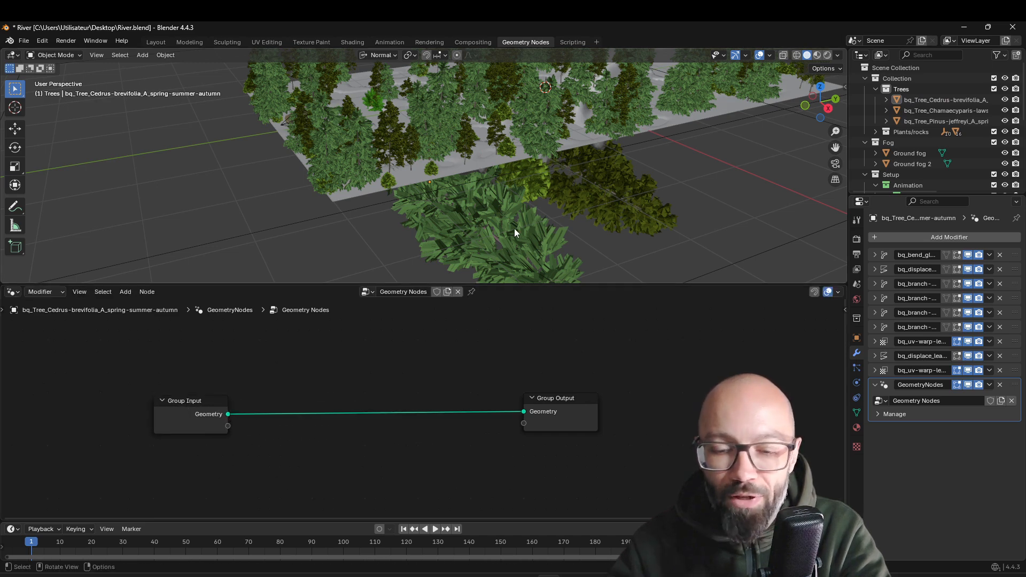
pyautogui.moveTo(525, 262); pyautogui.dragTo(518, 229, button='middle')
pyautogui.moveTo(546, 410); pyautogui.dragTo(599, 412)
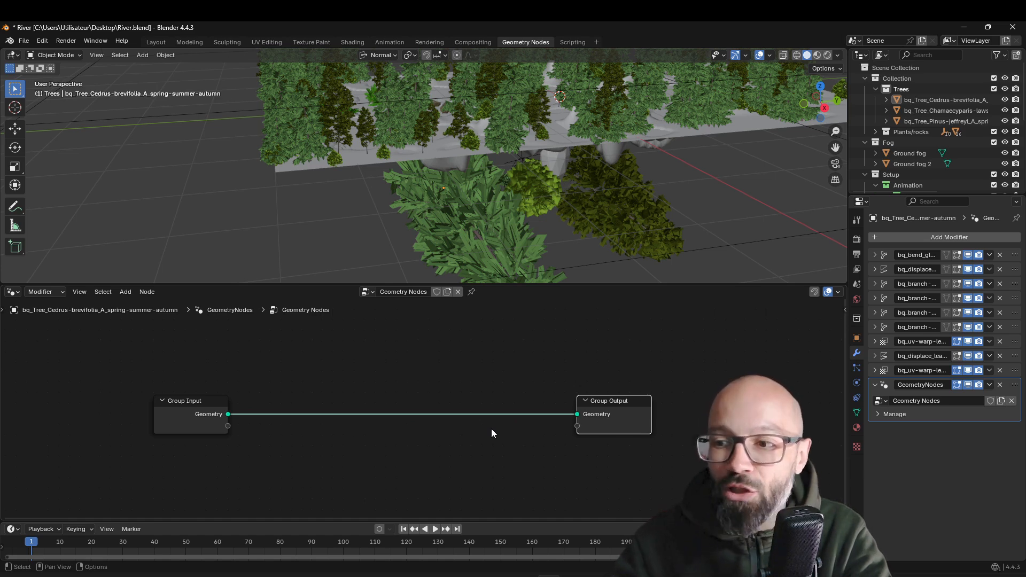
pyautogui.scroll(-1, 555, 411)
pyautogui.scroll(-1, 556, 412)
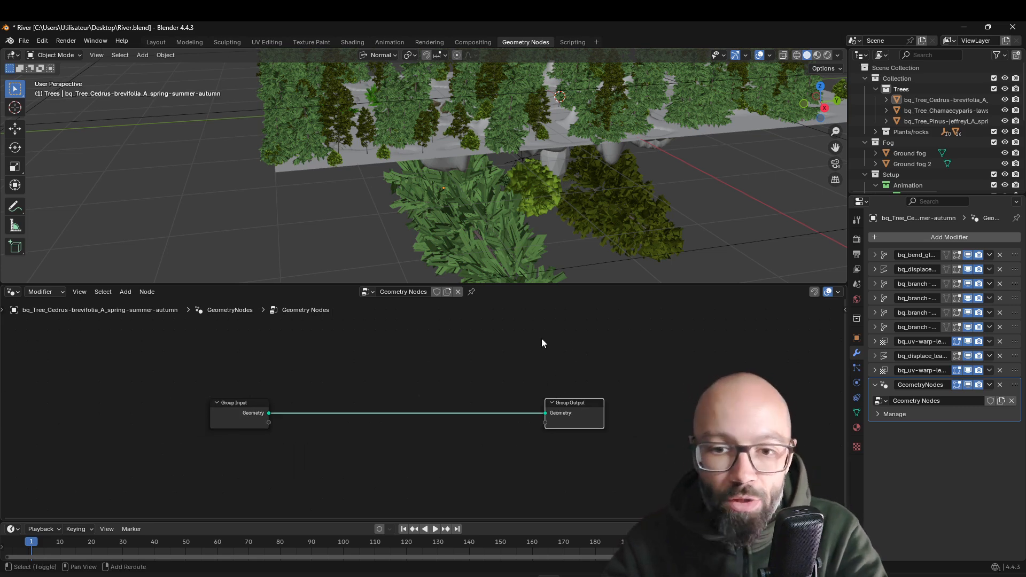
# Step: Add a Switch node on the geometry link between Group Input and Group Output
pyautogui.hotkey('shift', 'a')
pyautogui.moveTo(489, 382)
pyautogui.click(489, 295)
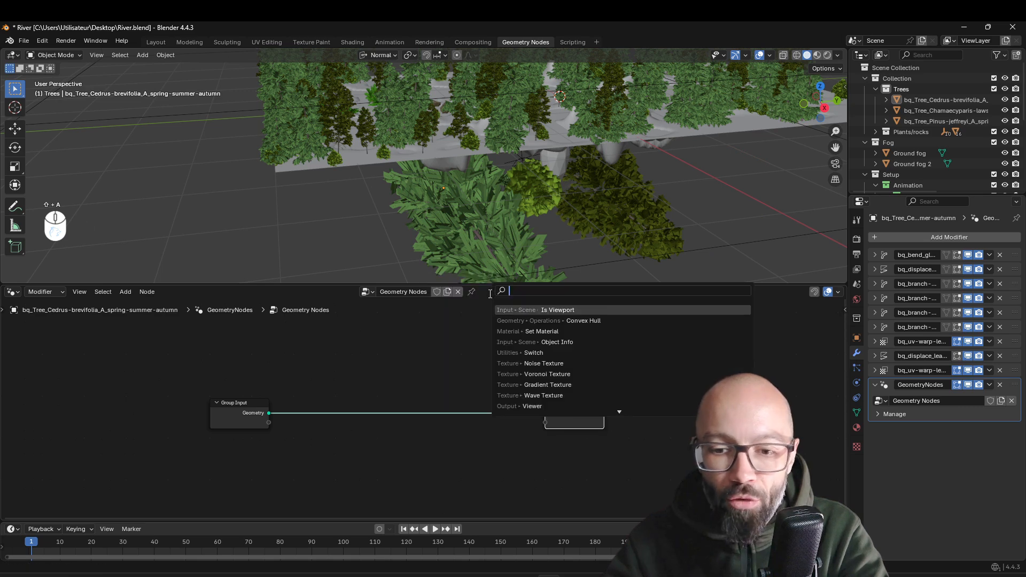
pyautogui.write('swith')
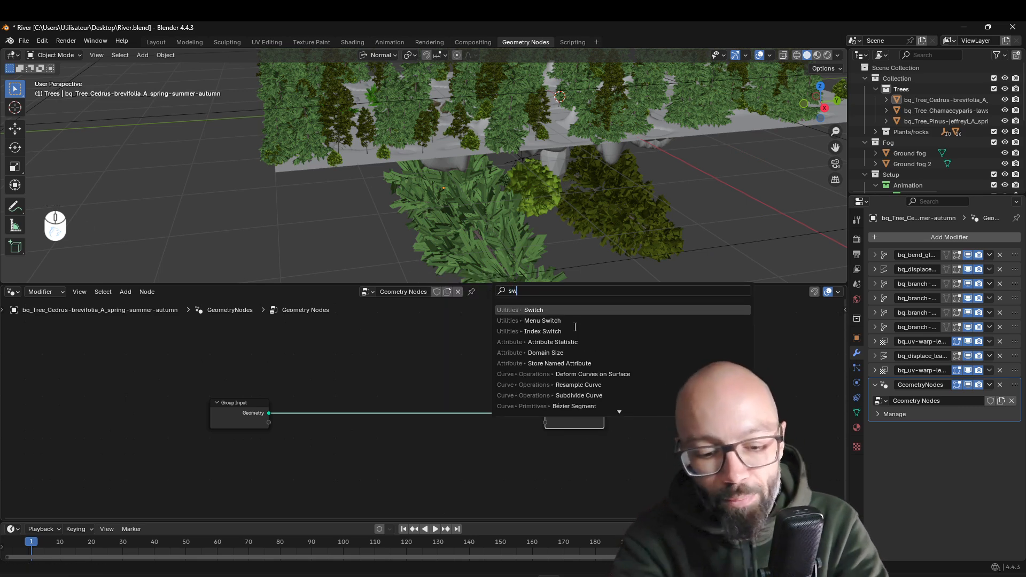
pyautogui.press('BackSpace')
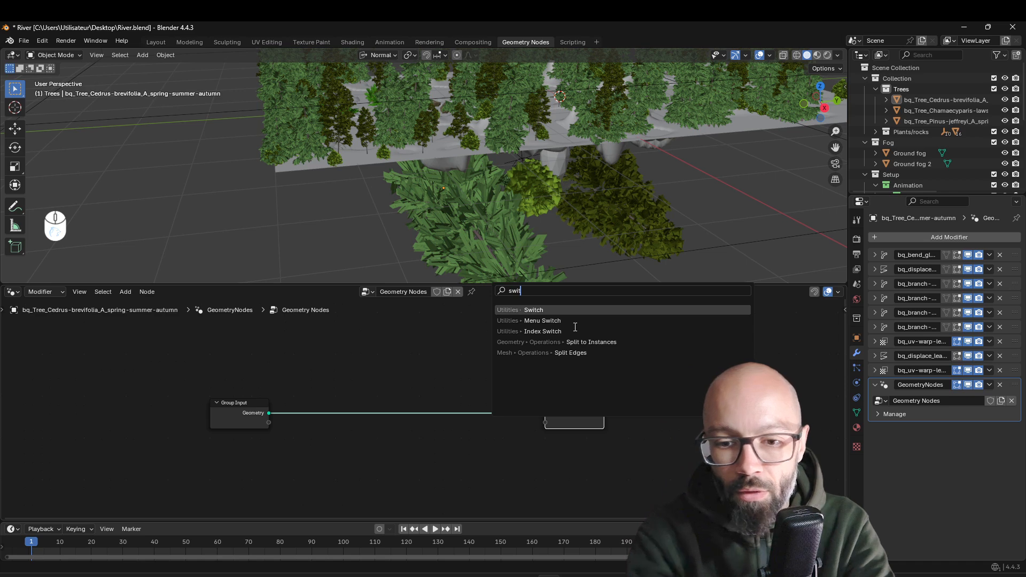
pyautogui.press('Return')
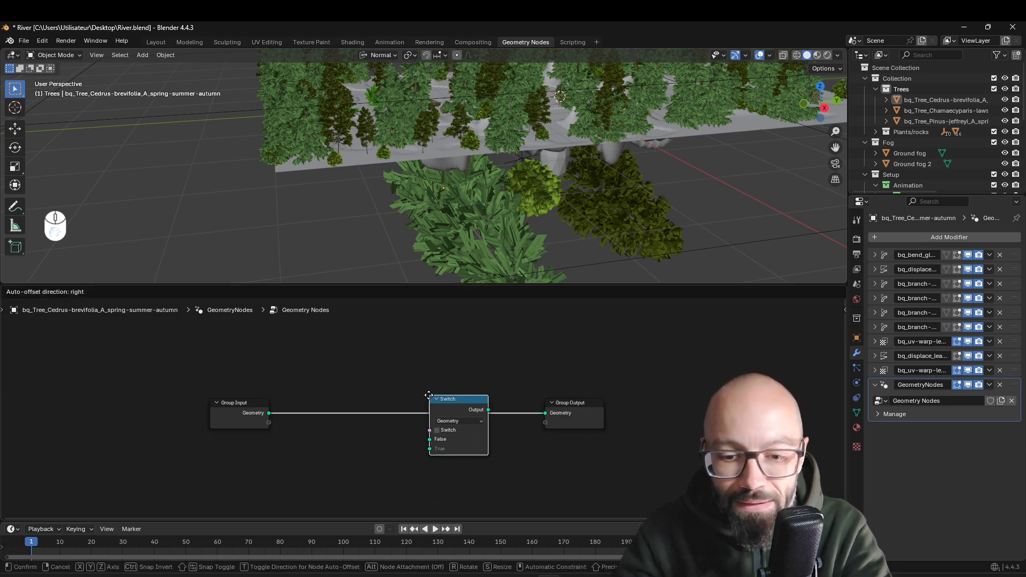
pyautogui.click(433, 399)
pyautogui.moveTo(466, 422); pyautogui.dragTo(540, 398, button='middle')
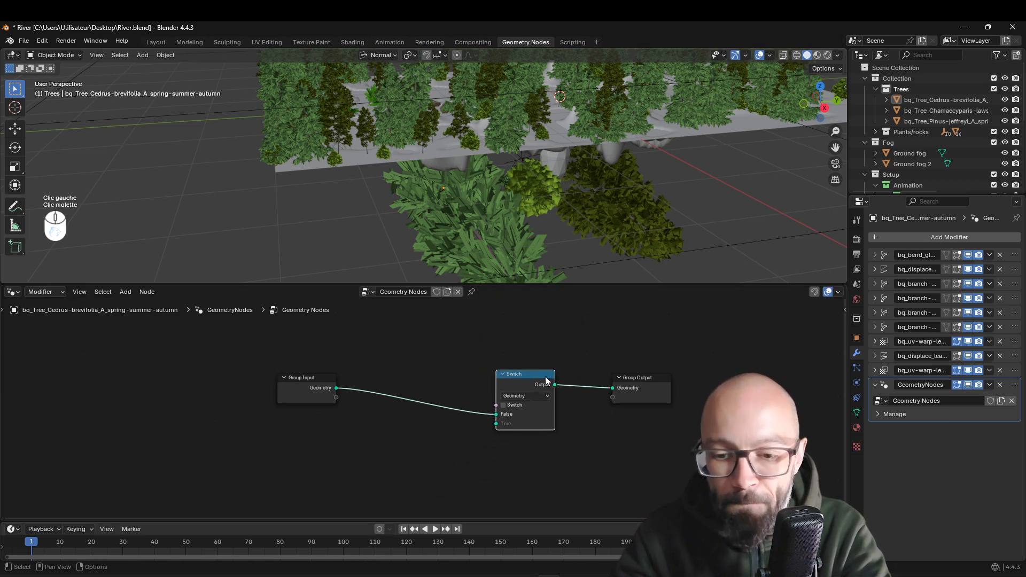
# Step: Raise the Switch node slightly and place the Group Output node close beside it
pyautogui.scroll(2, 486, 434)
pyautogui.moveTo(560, 373); pyautogui.dragTo(556, 363)
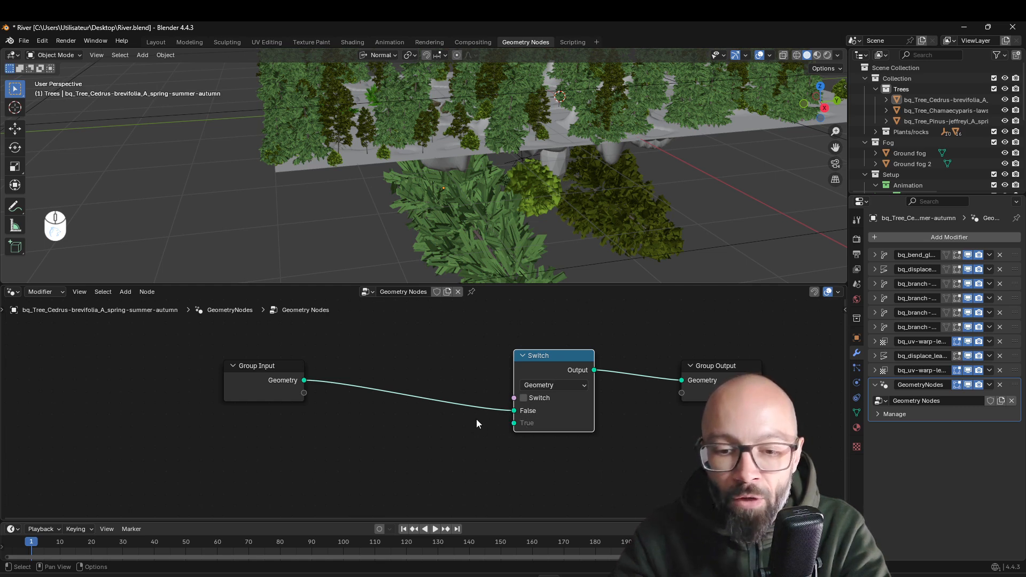
pyautogui.moveTo(541, 366); pyautogui.dragTo(531, 338)
pyautogui.moveTo(683, 364); pyautogui.dragTo(608, 342)
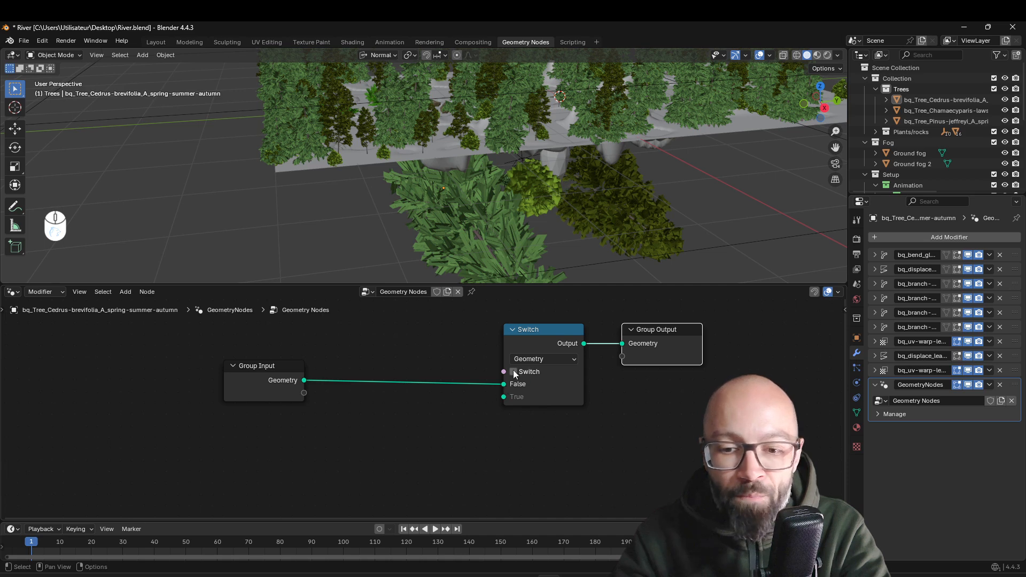
pyautogui.moveTo(595, 343); pyautogui.dragTo(570, 389, button='middle')
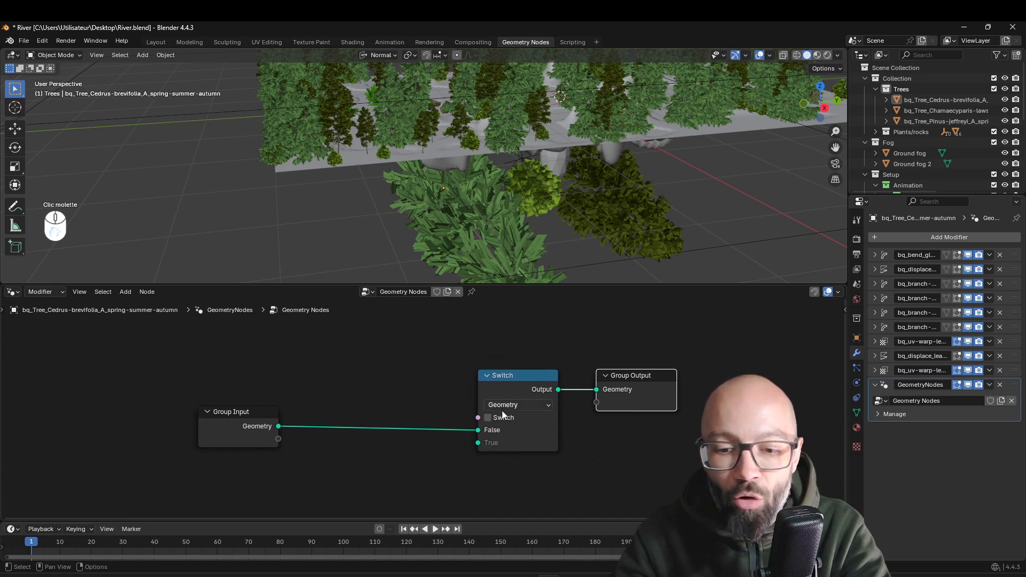
# Step: Enable the Switch option on the Switch node, toggling it to compare the scattered Cedrus trees in both states
pyautogui.click(489, 418)
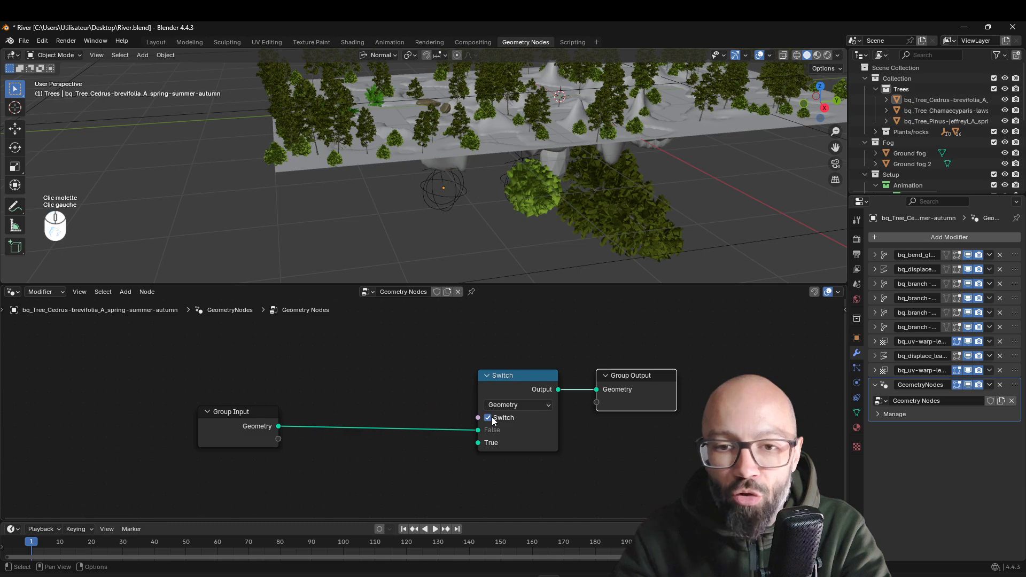
pyautogui.keyDown('shift'); pyautogui.moveTo(618, 197); pyautogui.dragTo(554, 358, button='middle'); pyautogui.keyUp('shift')
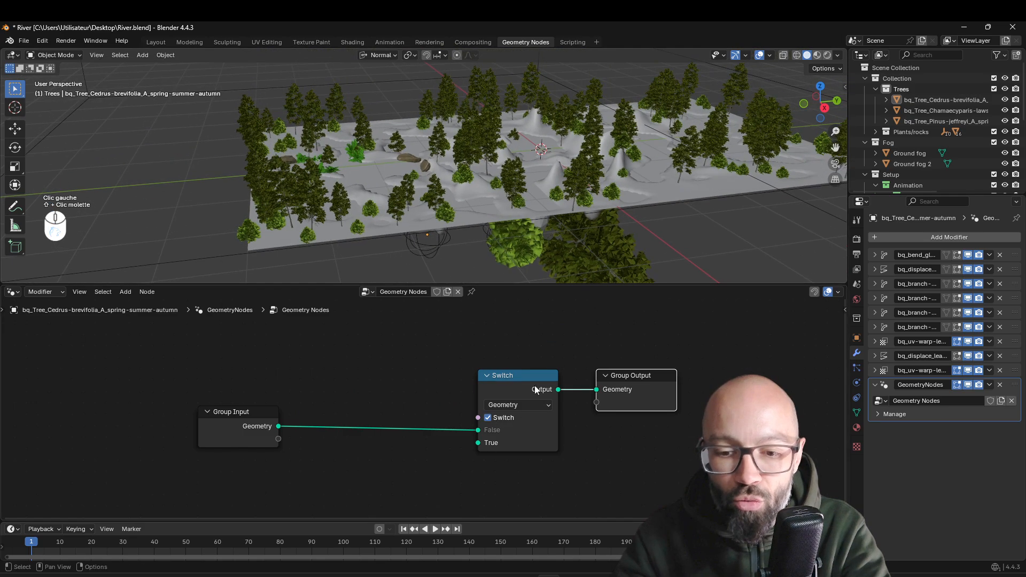
pyautogui.click(492, 420)
pyautogui.click(489, 418)
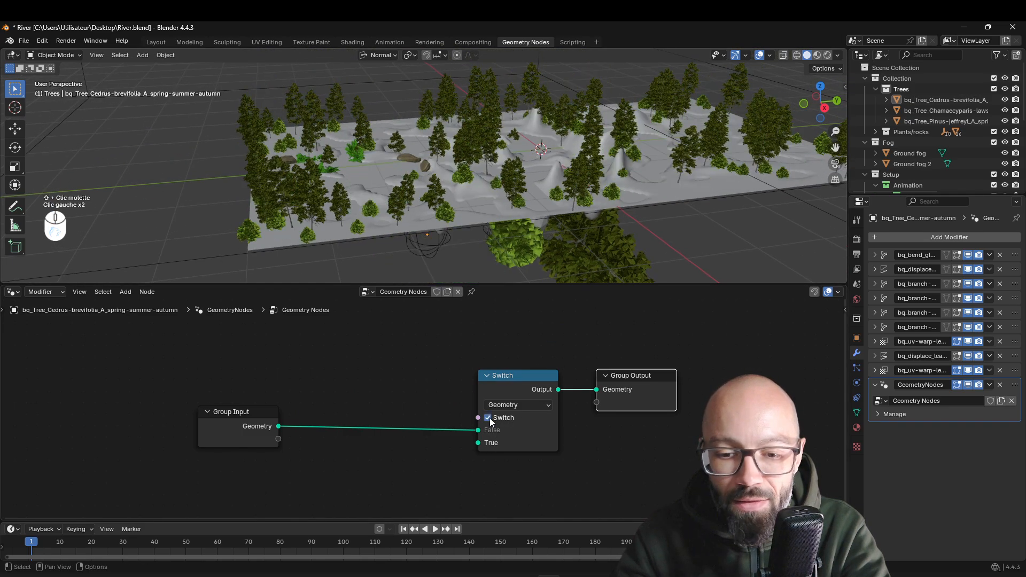
pyautogui.moveTo(588, 281); pyautogui.dragTo(607, 284, button='middle')
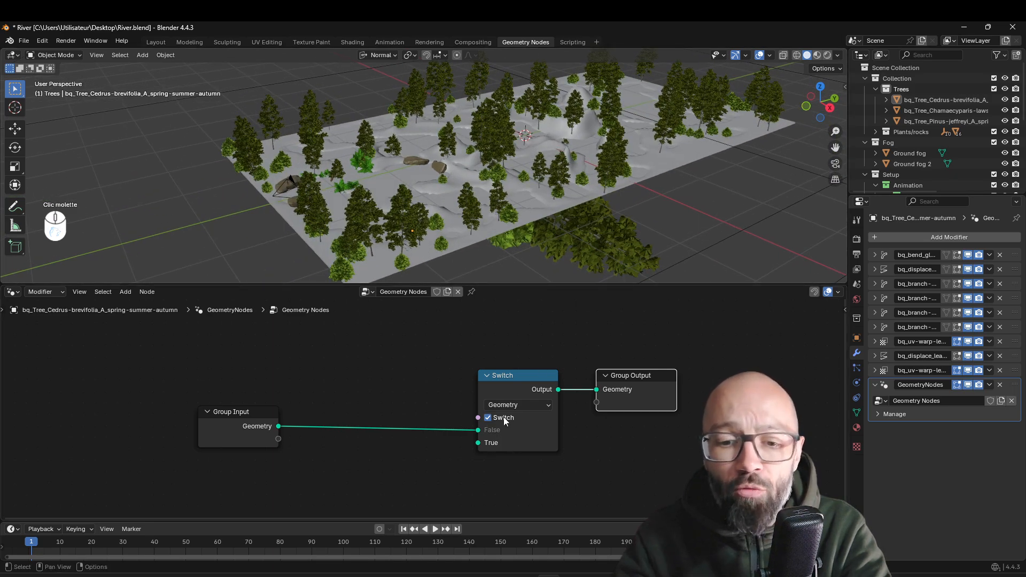
pyautogui.moveTo(473, 447); pyautogui.dragTo(442, 464)
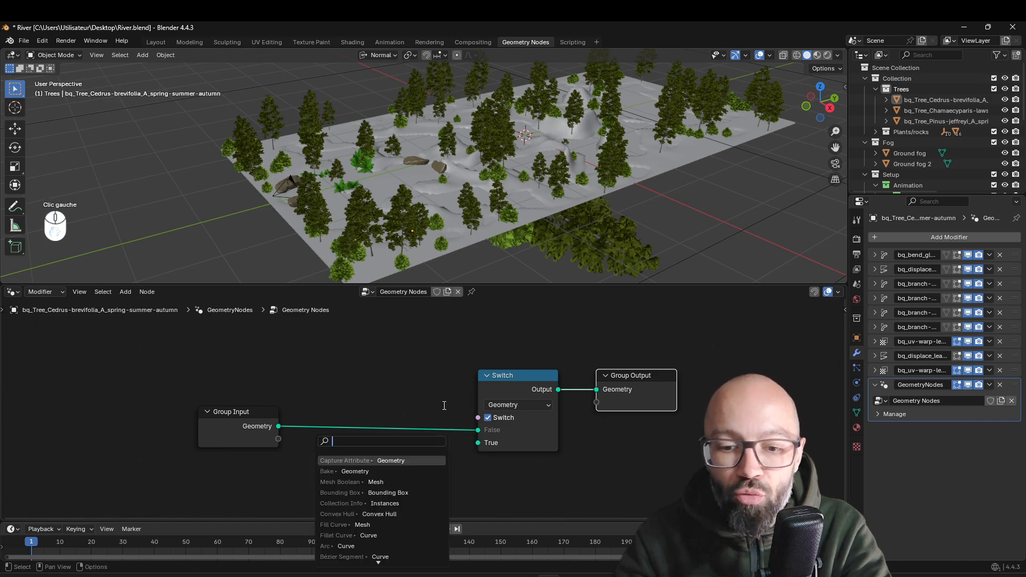
pyautogui.moveTo(528, 225); pyautogui.dragTo(484, 167, button='middle')
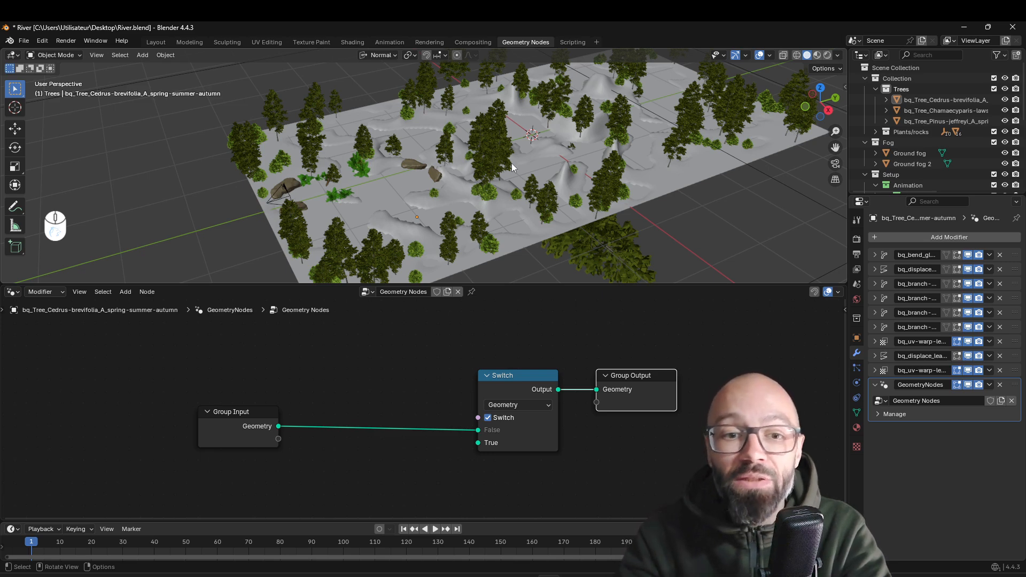
pyautogui.moveTo(582, 184); pyautogui.dragTo(611, 186, button='middle')
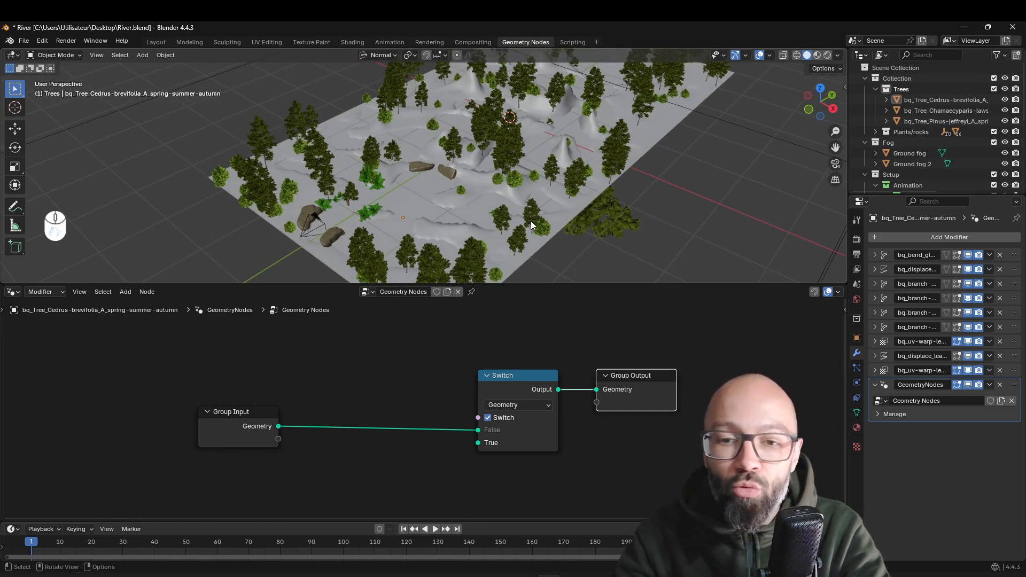
pyautogui.moveTo(531, 220)
pyautogui.mouseDown(button='middle')
pyautogui.moveTo(633, 219)
pyautogui.moveTo(630, 181)
pyautogui.moveTo(499, 207)
pyautogui.moveTo(567, 203)
pyautogui.moveTo(576, 225)
pyautogui.moveTo(547, 219)
pyautogui.mouseUp(button='middle')
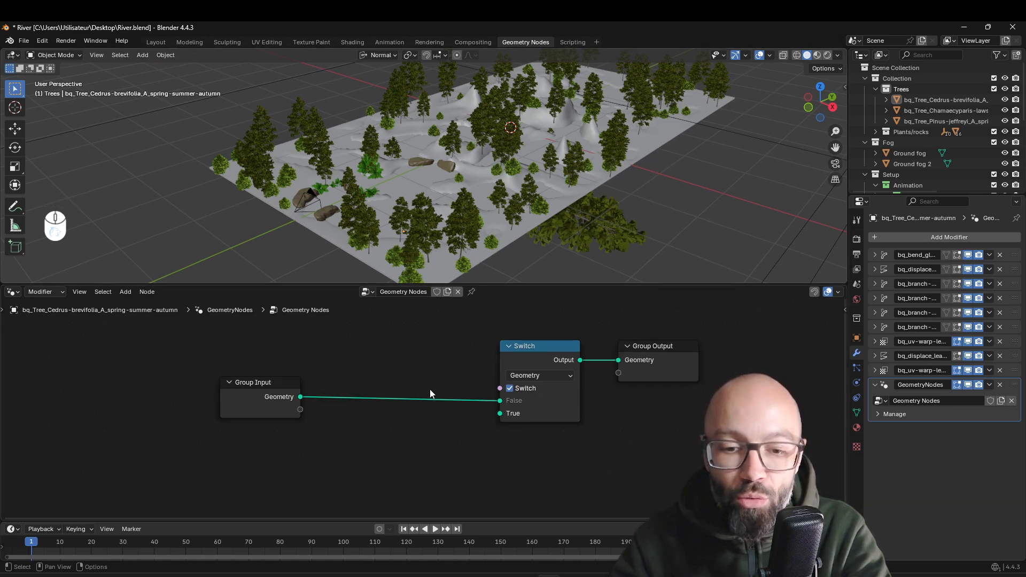
# Step: Add an Object Info node below the geometry link between Group Input and the Switch node
pyautogui.hotkey('shift', 'a')
pyautogui.click(441, 348)
pyautogui.write('obje')
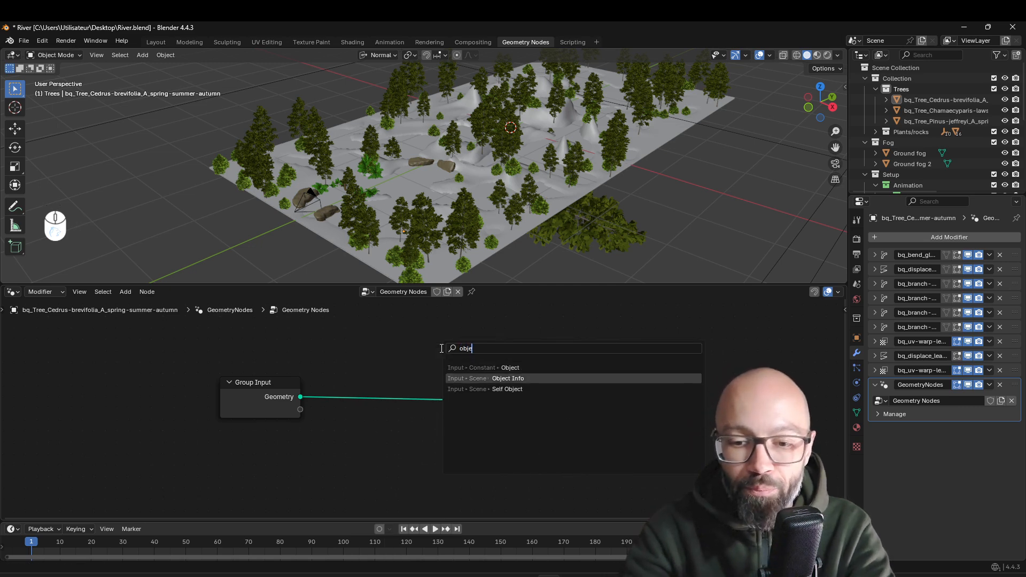
pyautogui.press('Return')
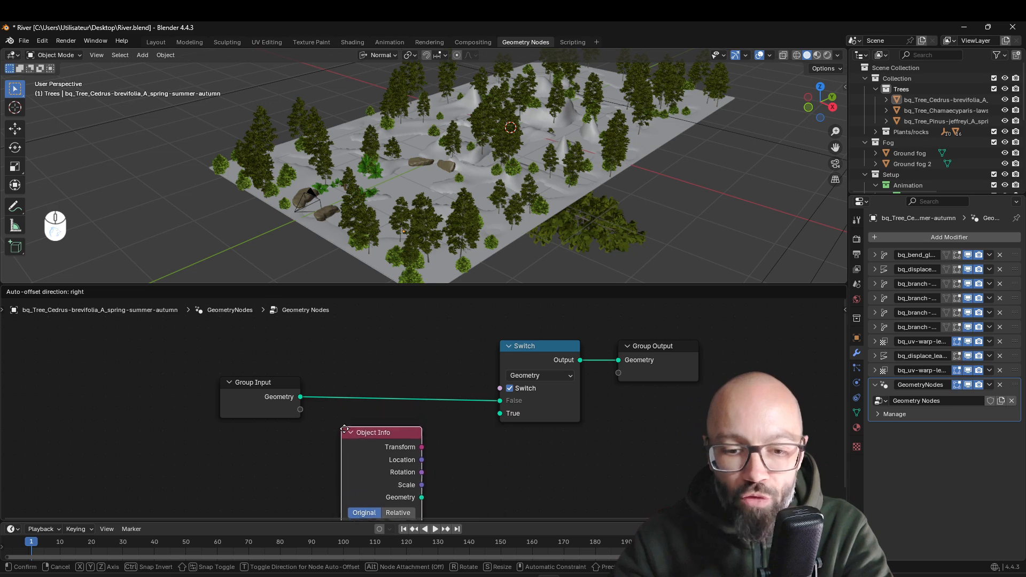
pyautogui.click(352, 428)
pyautogui.moveTo(419, 495); pyautogui.dragTo(448, 451, button='middle')
pyautogui.moveTo(461, 453); pyautogui.dragTo(510, 444)
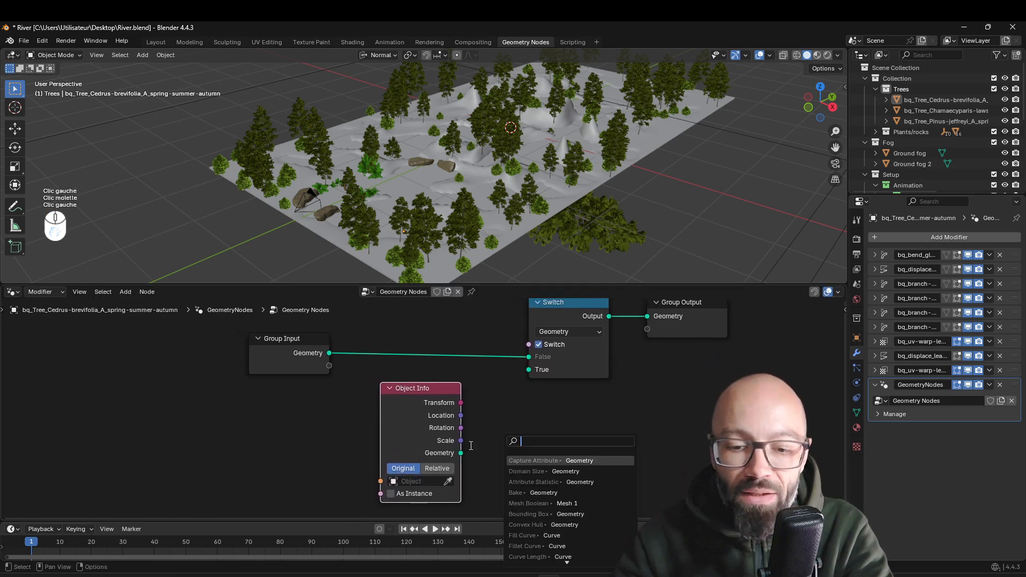
# Step: Set the Object Info node's object to Modèle low poly and connect its Geometry output to the Switch's True input
pyautogui.click(426, 483)
pyautogui.click(417, 484)
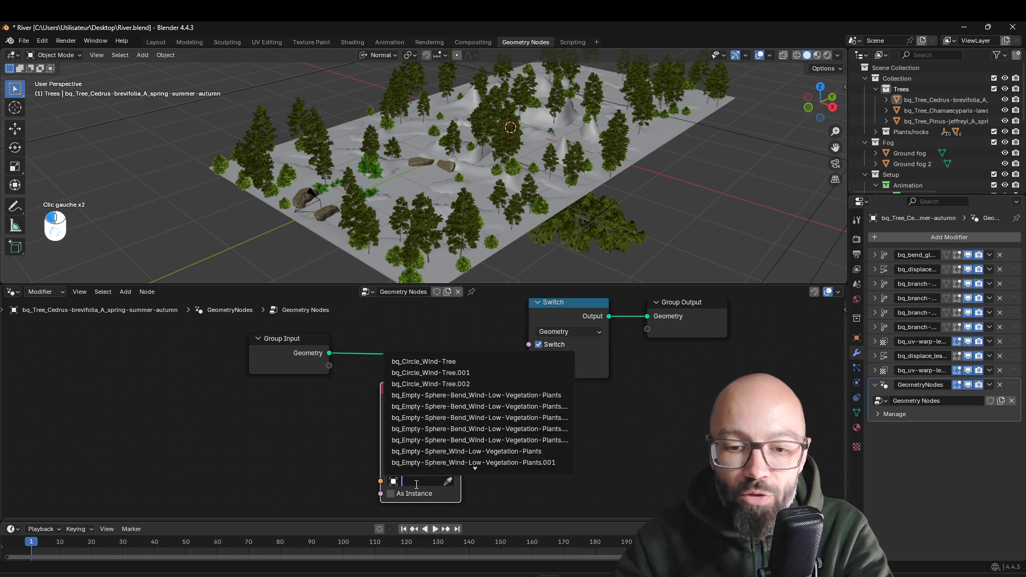
pyautogui.scroll(-15, 476, 459)
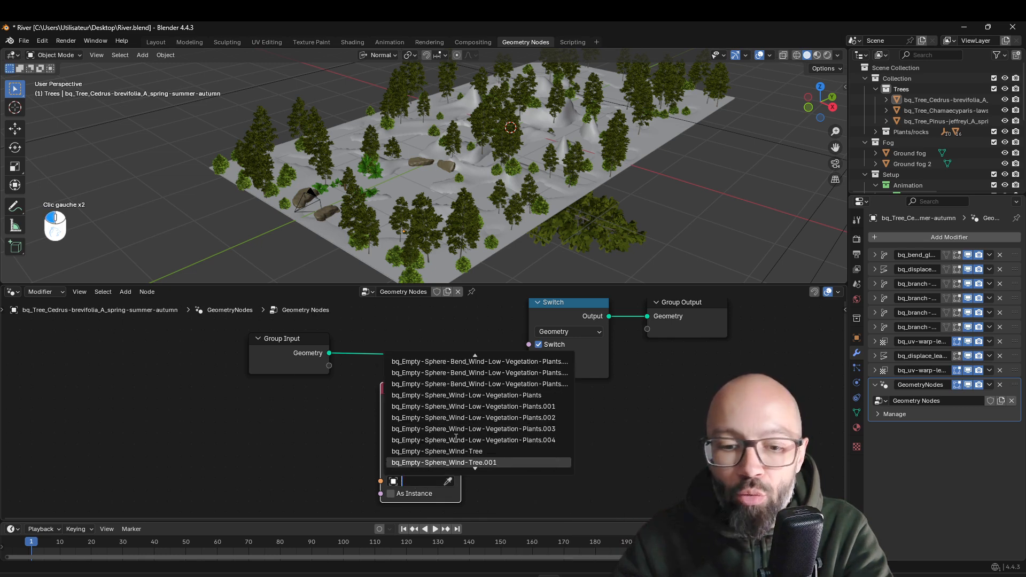
pyautogui.scroll(-12, 476, 455)
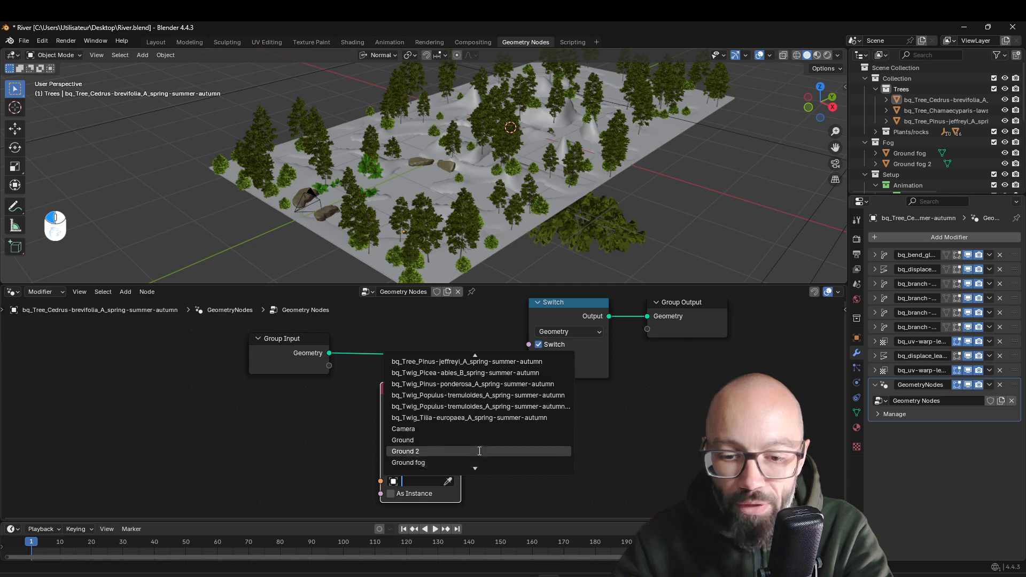
pyautogui.click(440, 444)
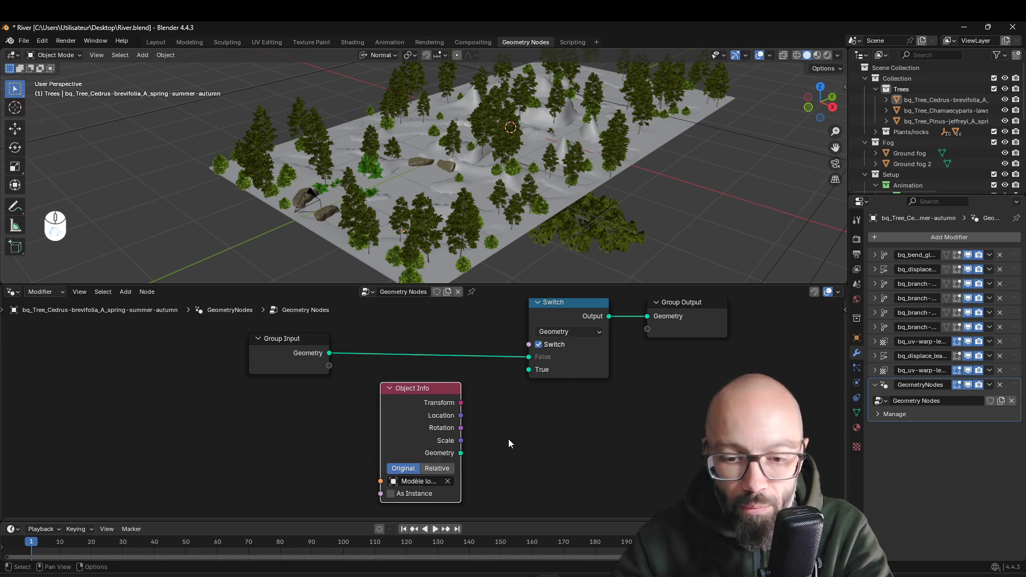
pyautogui.moveTo(461, 453); pyautogui.dragTo(527, 377)
# Step: Examine how the Cedrus trees scattered across the river terrain appear with the low-poly model, from near and far
pyautogui.scroll(4, 561, 214)
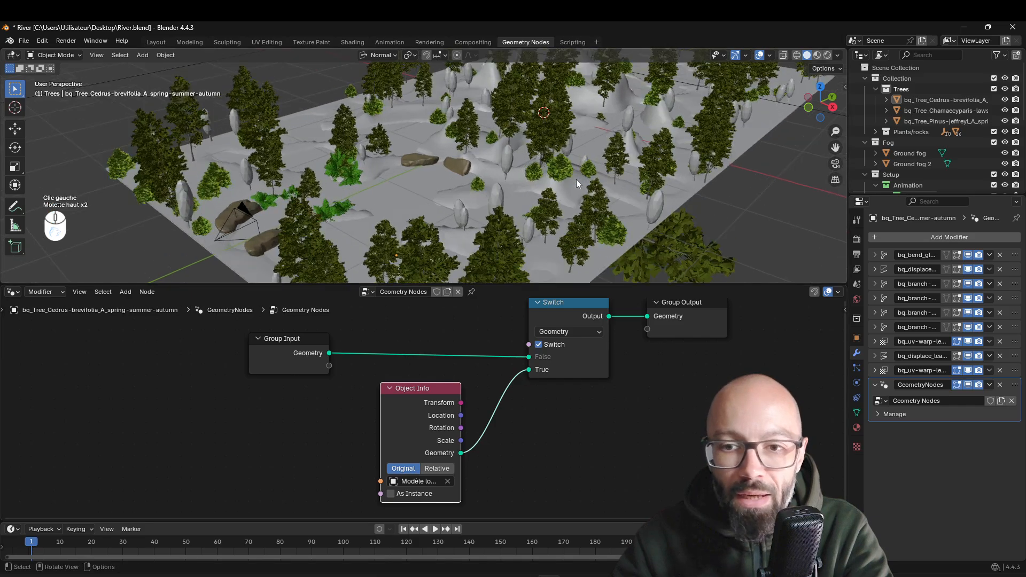
pyautogui.moveTo(576, 178); pyautogui.dragTo(642, 184, button='middle')
pyautogui.moveTo(701, 210); pyautogui.dragTo(677, 213, button='middle')
pyautogui.scroll(-2, 677, 213)
pyautogui.moveTo(614, 210); pyautogui.dragTo(533, 202, button='middle')
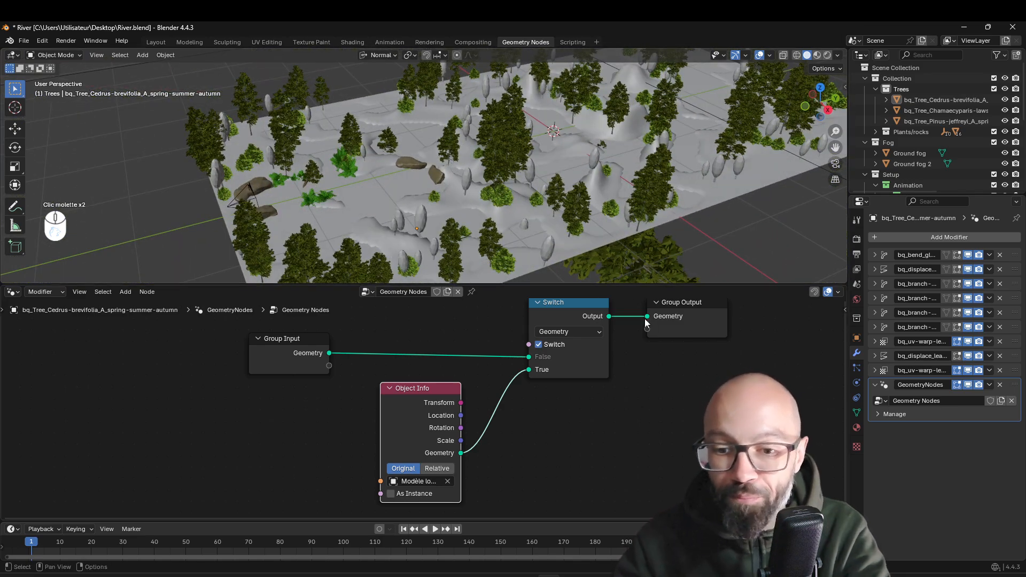
pyautogui.scroll(-2, 641, 243)
pyautogui.moveTo(642, 245); pyautogui.dragTo(625, 280, button='middle')
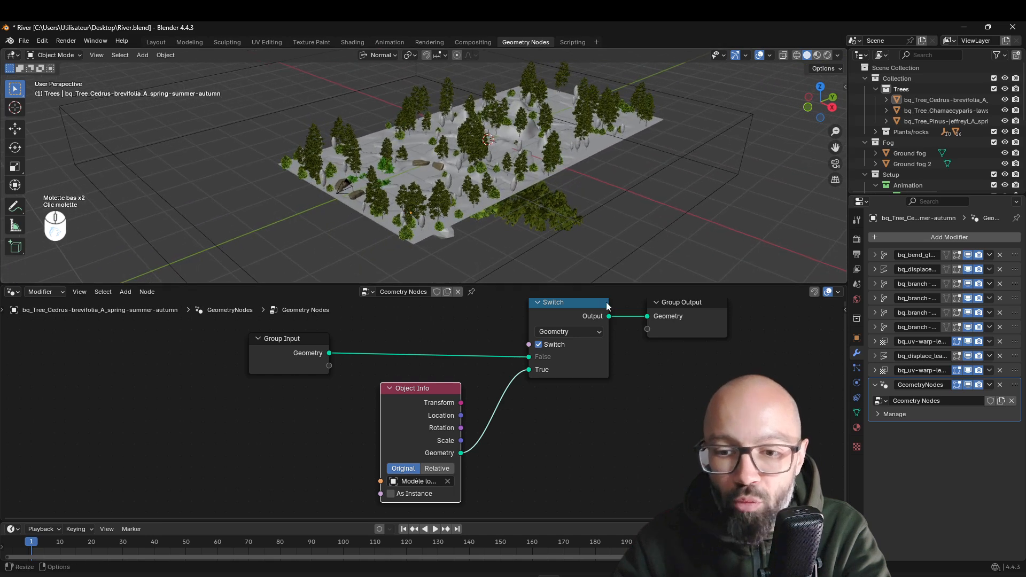
# Step: Move the Object Info node beneath Group Input and turn the Switch option off, toggling it to compare both tree versions
pyautogui.moveTo(409, 403); pyautogui.dragTo(285, 419)
pyautogui.click(540, 345)
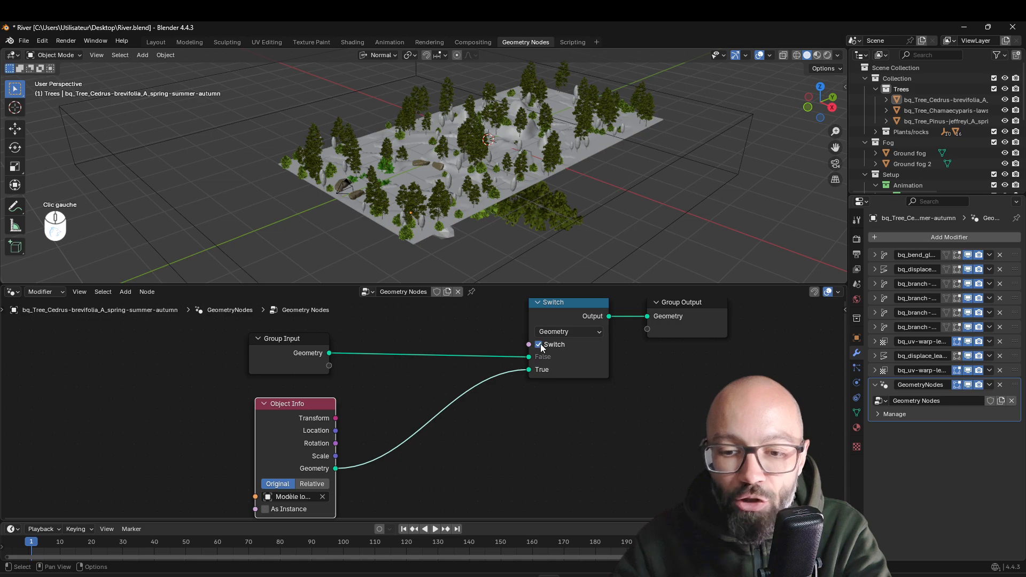
pyautogui.click(539, 344)
pyautogui.click(539, 345)
pyautogui.click(539, 344)
pyautogui.click(539, 345)
pyautogui.click(539, 345)
pyautogui.click(539, 345)
pyautogui.keyDown('shift'); pyautogui.moveTo(548, 209); pyautogui.dragTo(549, 222, button='middle'); pyautogui.keyUp('shift')
pyautogui.moveTo(549, 222); pyautogui.dragTo(556, 243, button='middle')
pyautogui.moveTo(518, 314); pyautogui.dragTo(537, 364, button='middle')
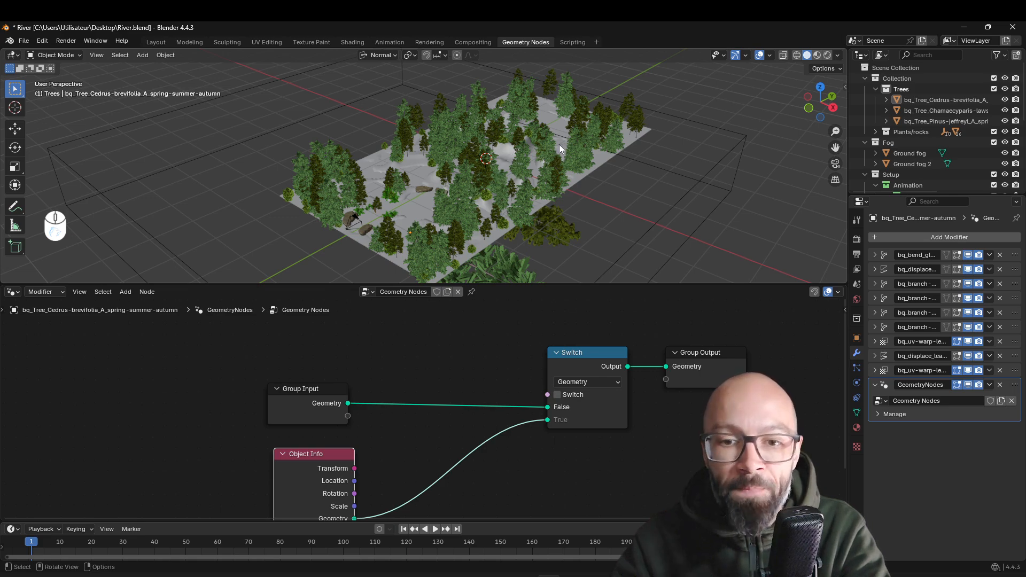
pyautogui.moveTo(559, 140); pyautogui.dragTo(567, 184, button='middle')
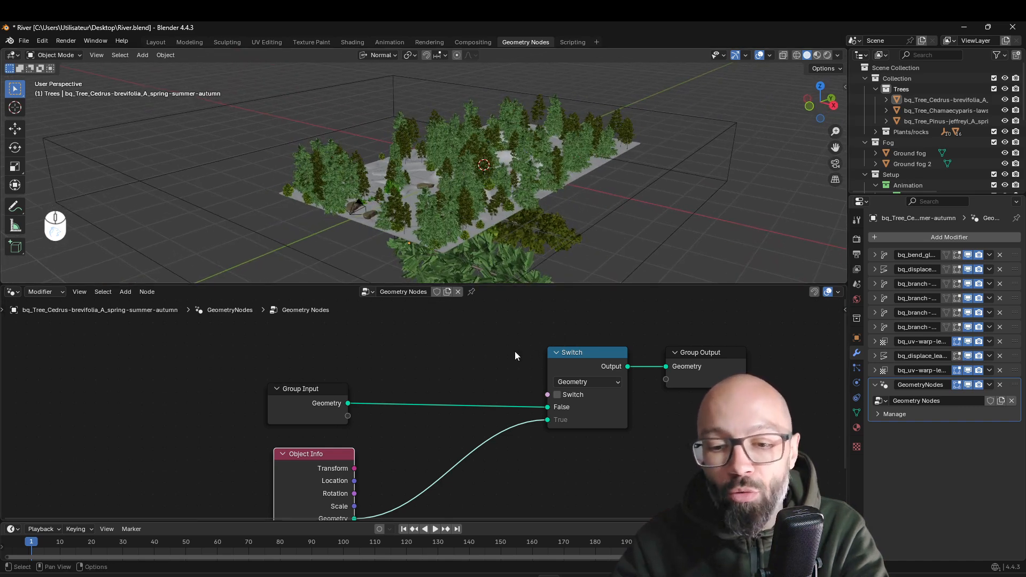
# Step: Add an Is Viewport node above Group Input and connect it to the Switch node's Switch input
pyautogui.hotkey('shift', 'a')
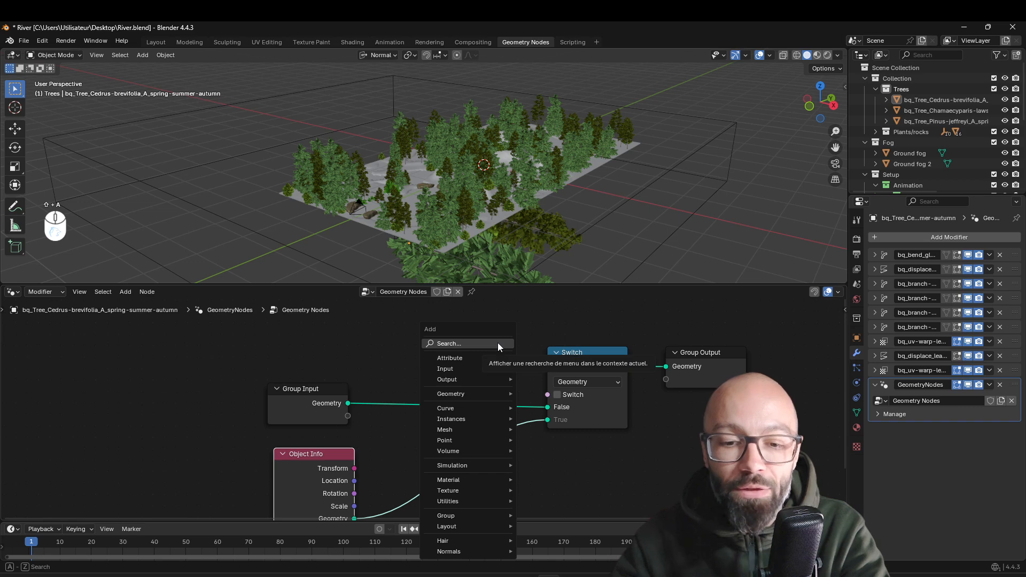
pyautogui.click(498, 343)
pyautogui.write('is')
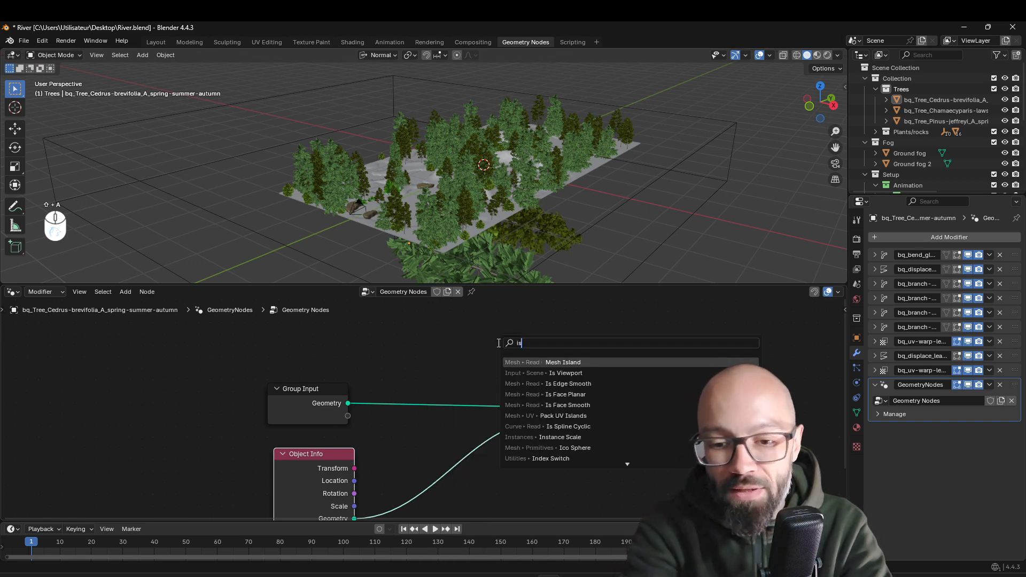
pyautogui.press('Down')
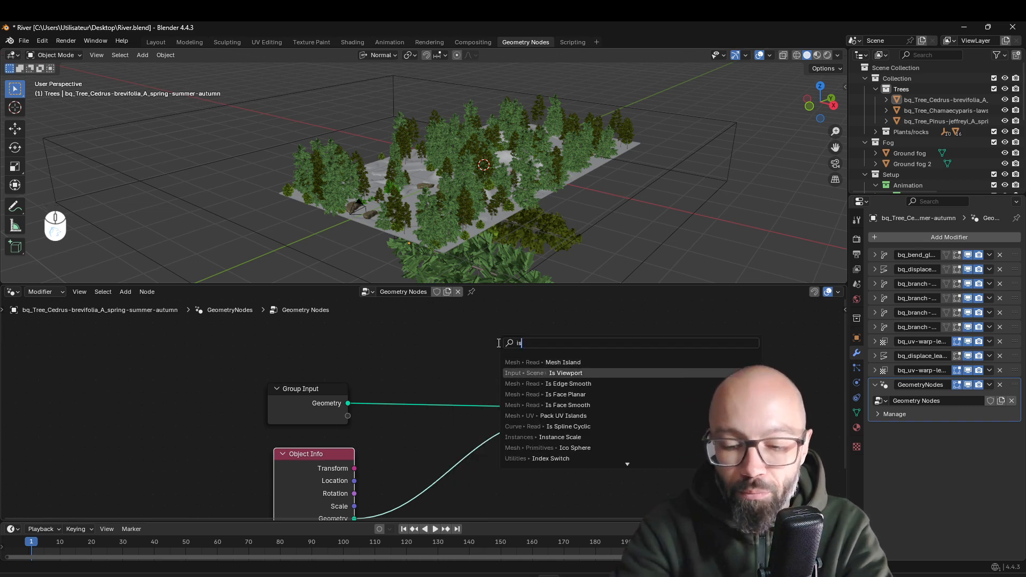
pyautogui.press('Return')
pyautogui.click(240, 344)
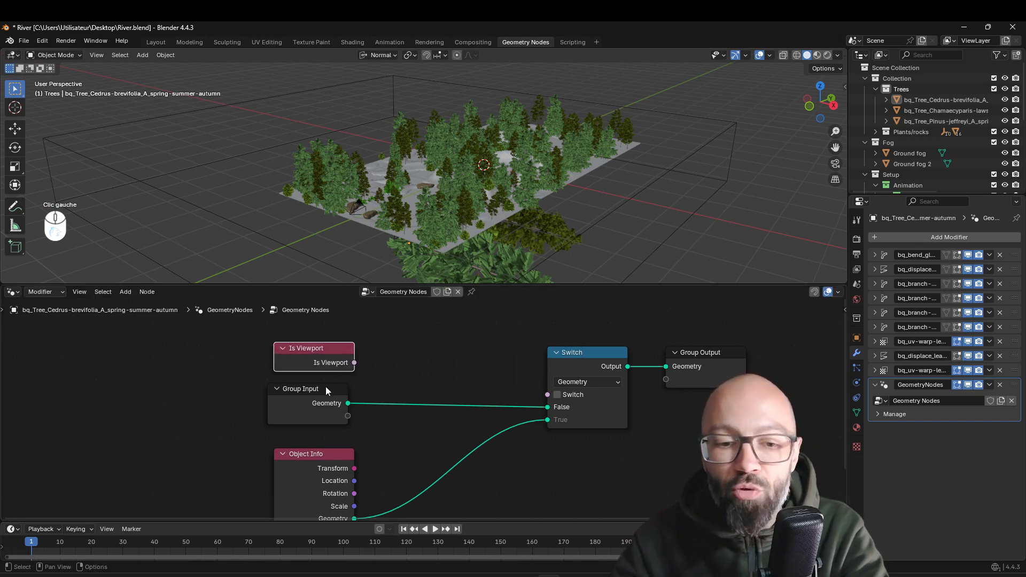
pyautogui.moveTo(353, 367); pyautogui.dragTo(547, 396)
# Step: Inspect the forest from several angles to check which trees the viewport-driven switch affects
pyautogui.moveTo(551, 207); pyautogui.dragTo(518, 185, button='middle')
pyautogui.scroll(3, 543, 199)
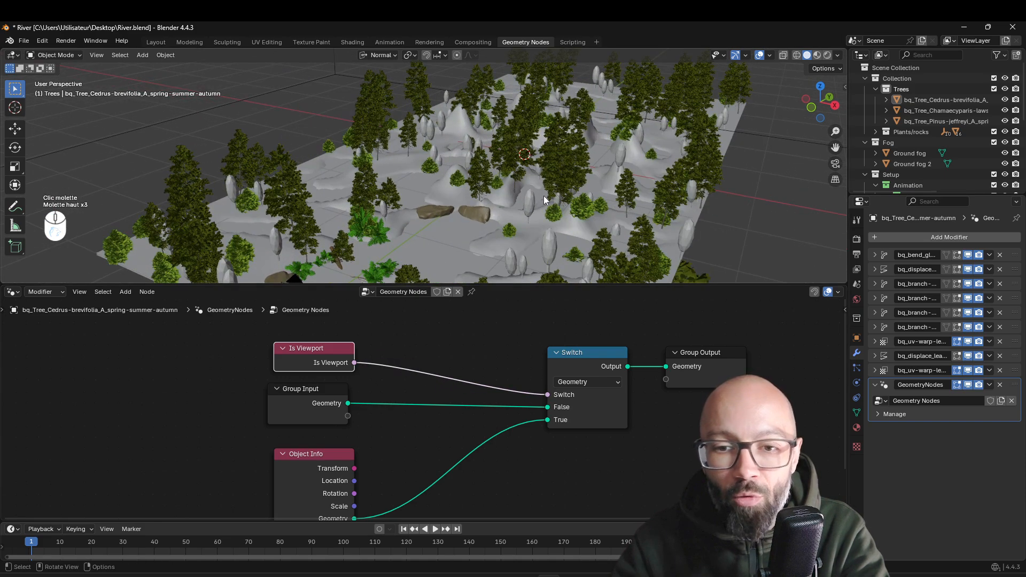
pyautogui.moveTo(610, 230); pyautogui.dragTo(565, 146, button='middle')
pyautogui.moveTo(540, 184)
pyautogui.mouseDown(button='middle')
pyautogui.moveTo(558, 190)
pyautogui.moveTo(533, 203)
pyautogui.mouseUp(button='middle')
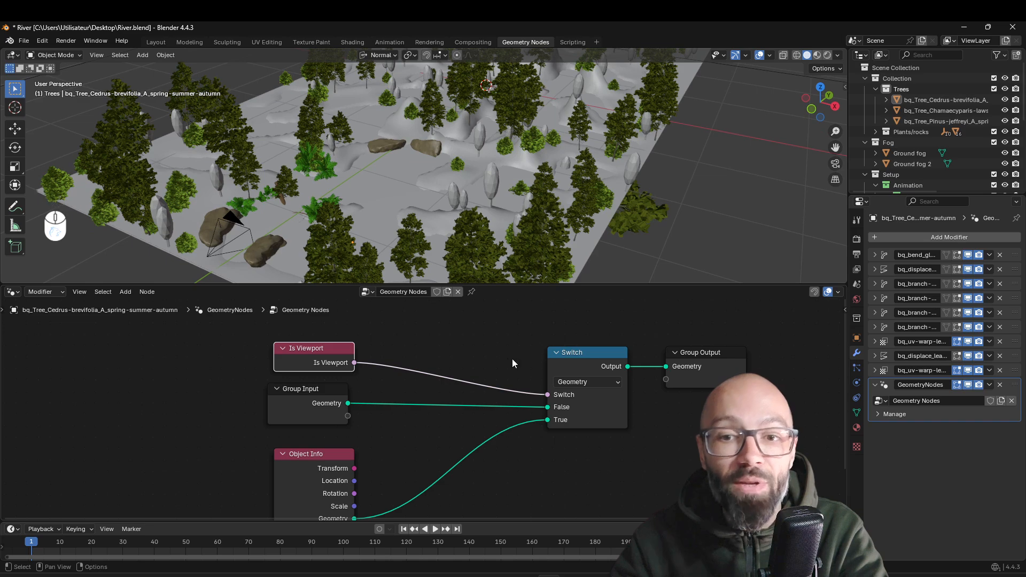
pyautogui.scroll(-2, 530, 220)
pyautogui.moveTo(530, 220)
pyautogui.mouseDown(button='middle')
pyautogui.moveTo(523, 198)
pyautogui.moveTo(544, 210)
pyautogui.mouseUp(button='middle')
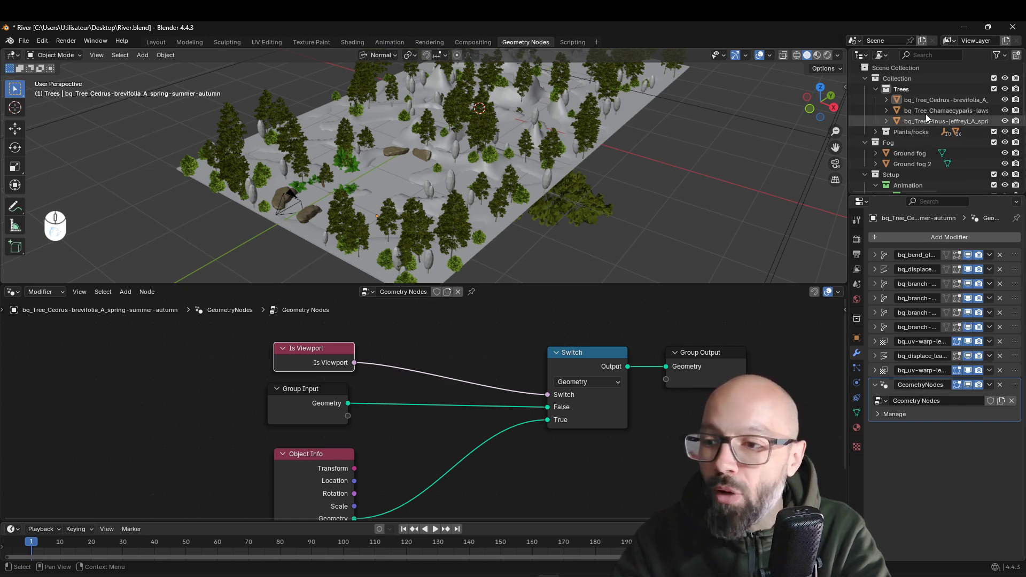
# Step: Add a Geometry Nodes modifier to the Chamaecyparis tree and assign it the existing Geometry Nodes group
pyautogui.click(925, 99)
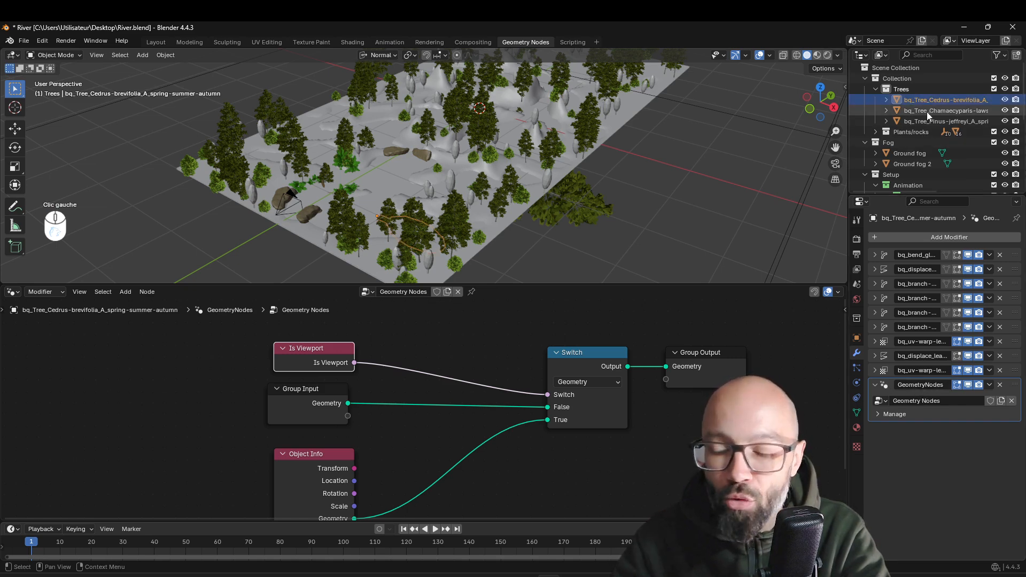
pyautogui.click(925, 110)
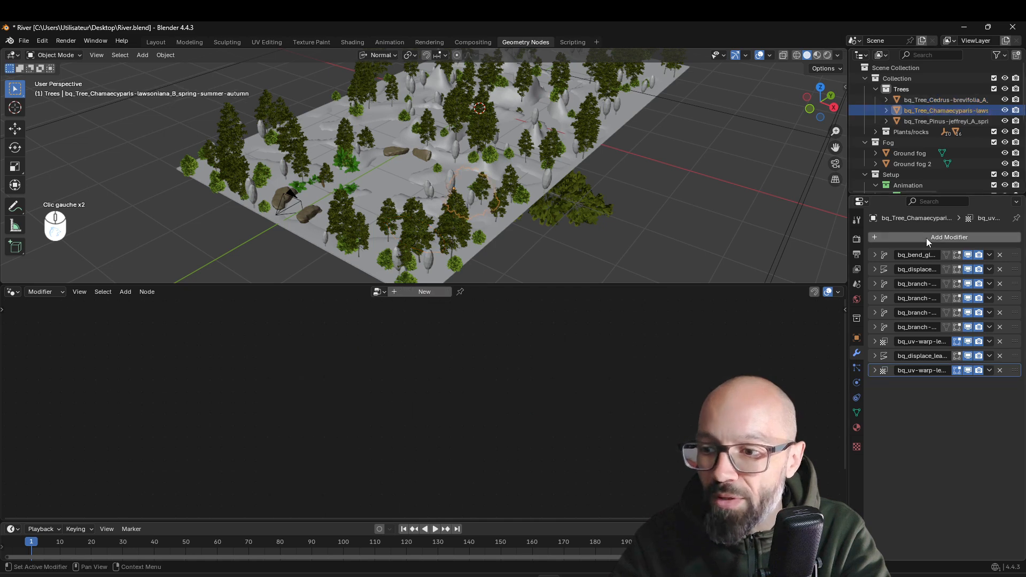
pyautogui.click(947, 239)
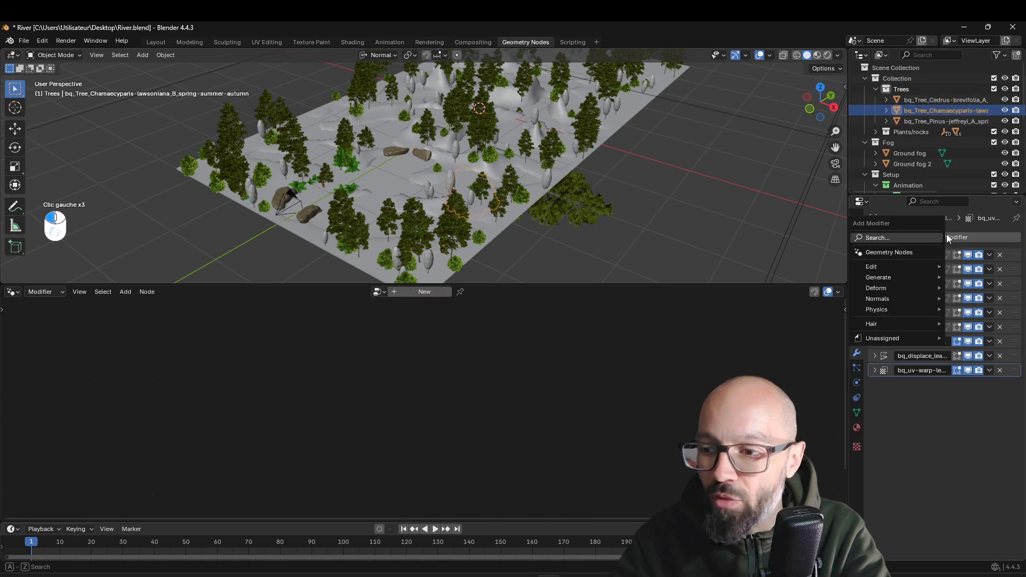
pyautogui.click(901, 254)
pyautogui.click(885, 402)
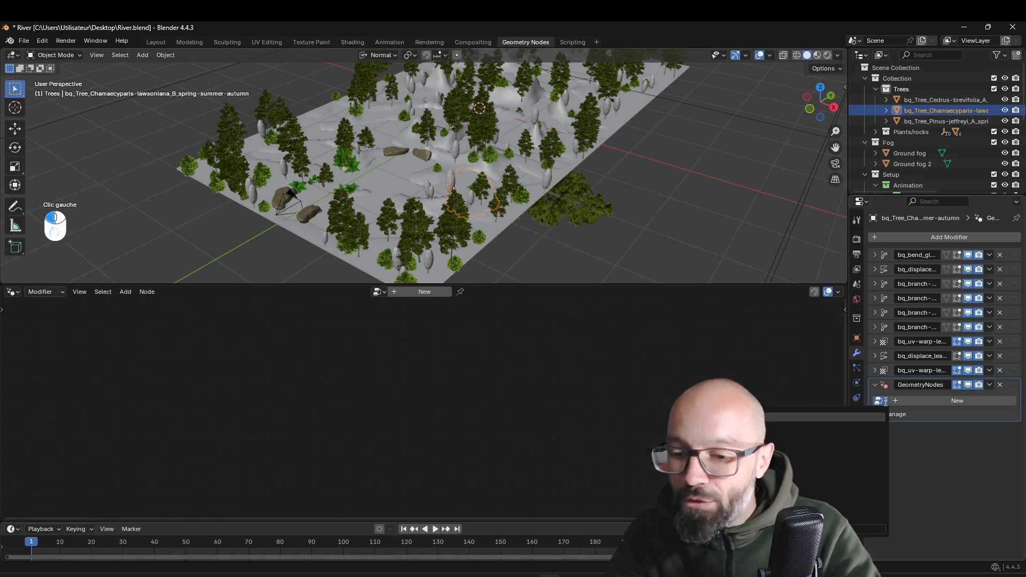
pyautogui.click(791, 418)
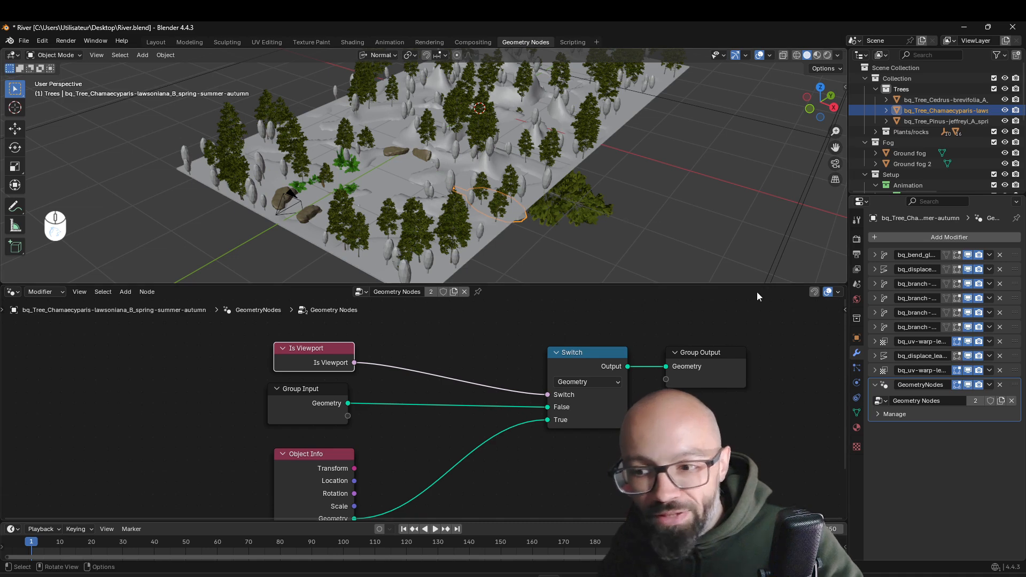
# Step: Add a Geometry Nodes modifier to the Pinus-jeffreyi tree and assign it the existing Geometry Nodes group
pyautogui.click(911, 121)
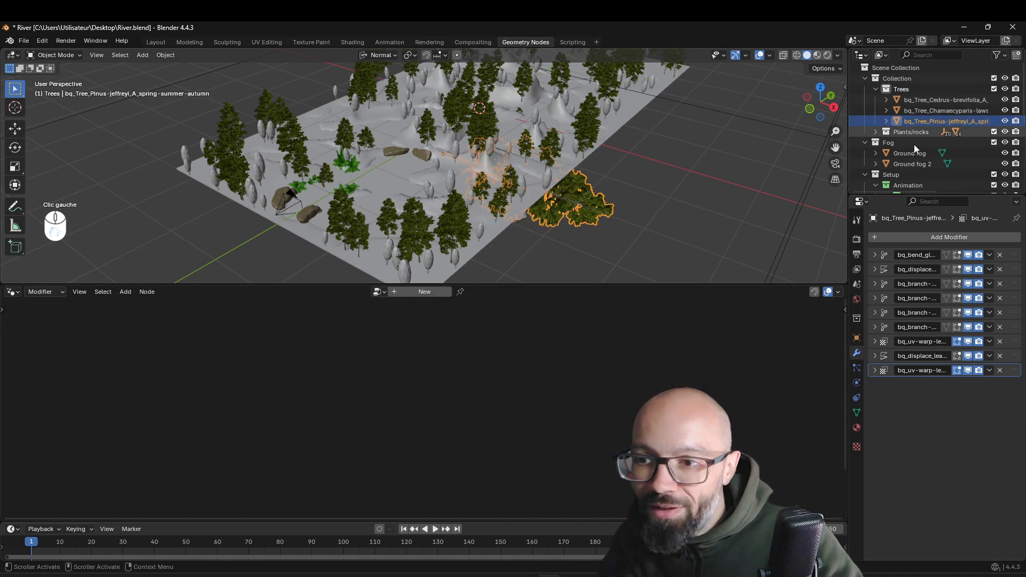
pyautogui.click(935, 235)
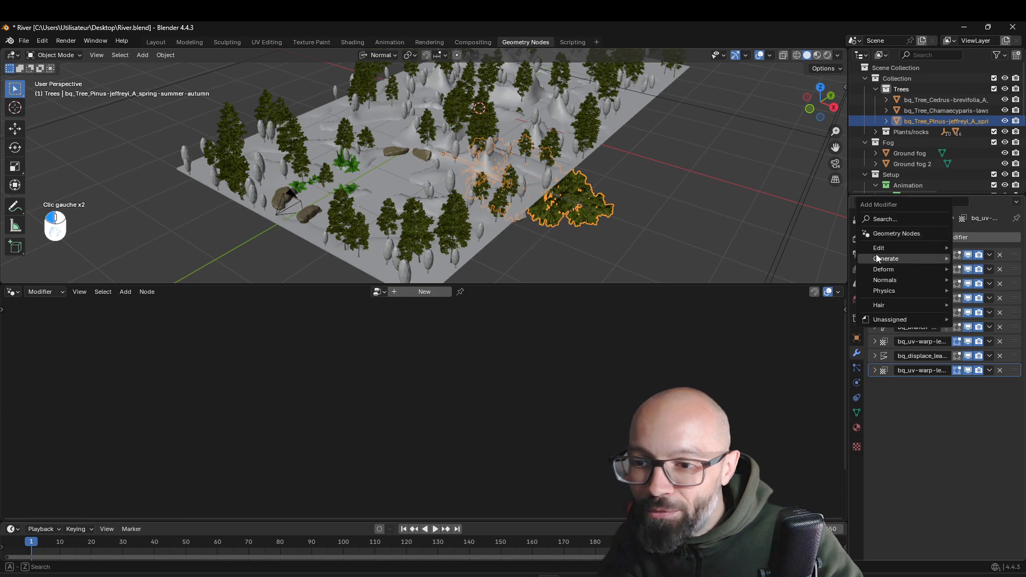
pyautogui.click(875, 235)
pyautogui.click(881, 401)
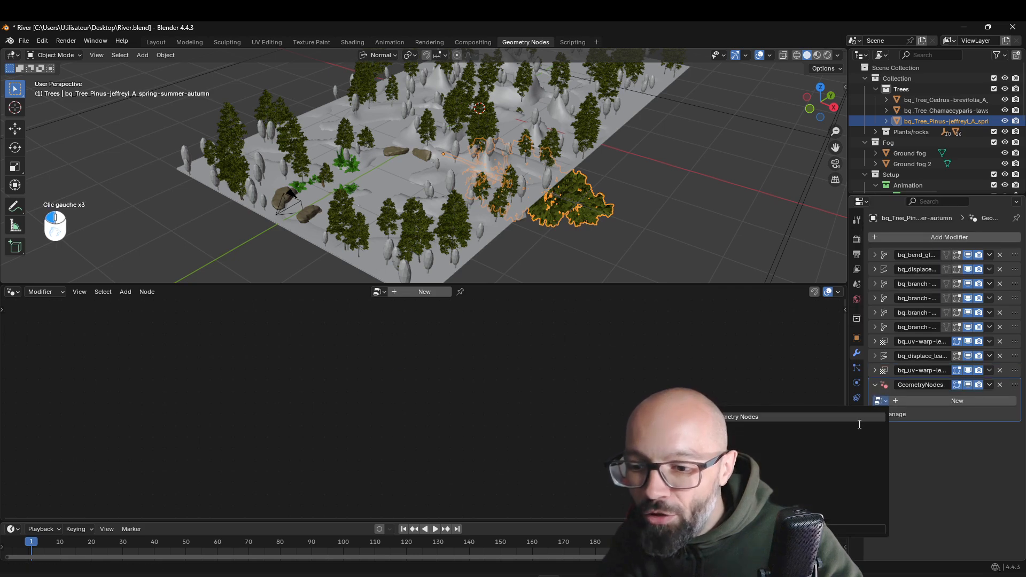
pyautogui.click(858, 423)
# Step: Inspect the scattered low-poly trees close up and across the whole river terrain
pyautogui.scroll(3, 582, 220)
pyautogui.moveTo(605, 214)
pyautogui.mouseDown(button='middle')
pyautogui.moveTo(665, 191)
pyautogui.moveTo(615, 214)
pyautogui.mouseUp(button='middle')
pyautogui.moveTo(623, 165); pyautogui.dragTo(508, 191, button='middle')
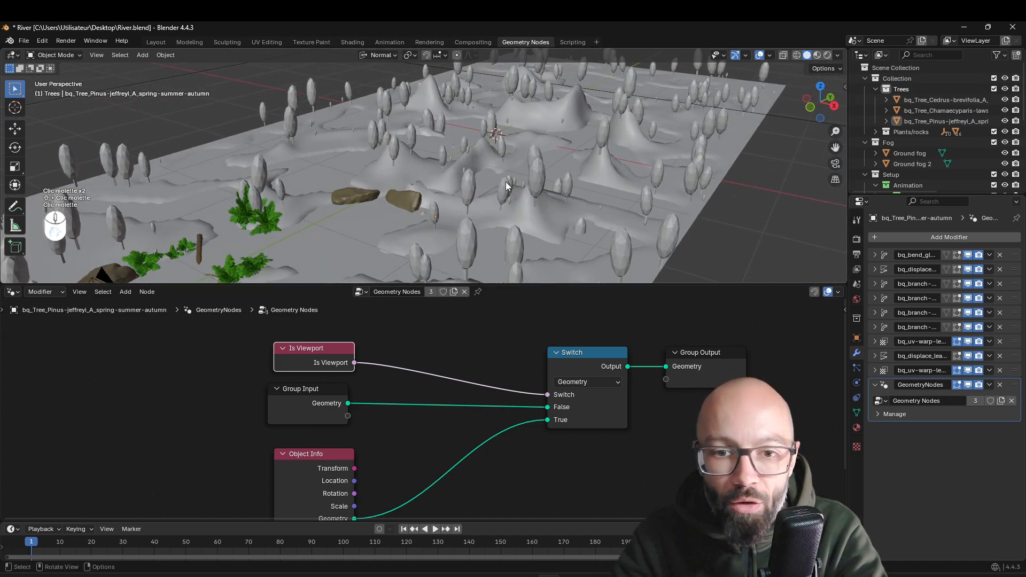
pyautogui.scroll(3, 502, 153)
pyautogui.moveTo(629, 168); pyautogui.dragTo(543, 186, button='middle')
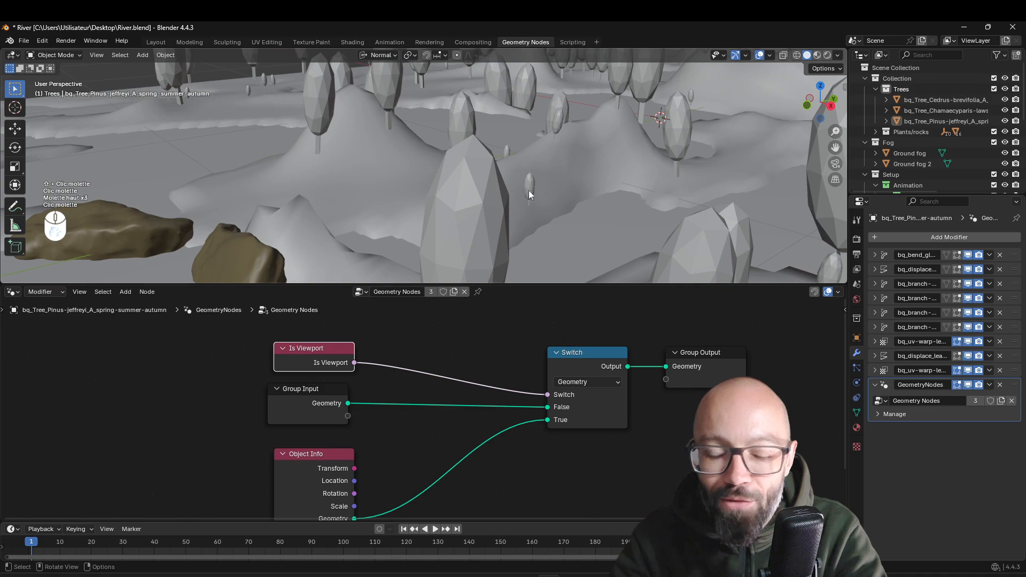
pyautogui.scroll(-4, 530, 195)
pyautogui.moveTo(666, 217); pyautogui.dragTo(596, 149, button='middle')
pyautogui.click(545, 163)
pyautogui.moveTo(596, 160); pyautogui.dragTo(594, 208, button='middle')
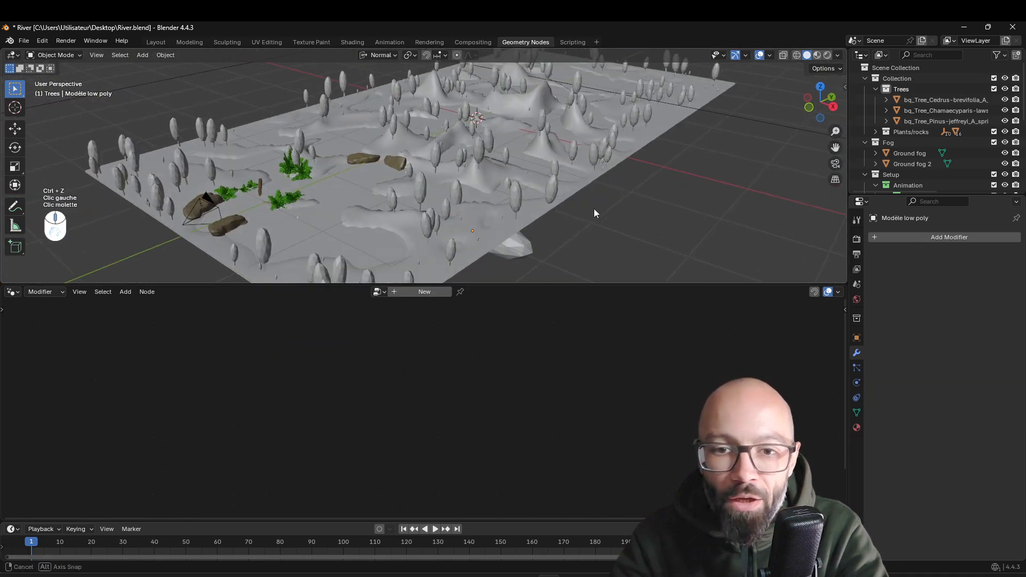
# Step: Move the low-poly tree model to a new spot near the source trees below the terrain
pyautogui.moveTo(661, 190)
pyautogui.mouseDown(button='middle')
pyautogui.moveTo(626, 201)
pyautogui.moveTo(655, 204)
pyautogui.moveTo(653, 196)
pyautogui.mouseUp(button='middle')
pyautogui.scroll(-1, 660, 197)
pyautogui.moveTo(602, 163); pyautogui.dragTo(584, 154, button='middle')
pyautogui.click(509, 212)
pyautogui.keyDown('shift'); pyautogui.moveTo(545, 193); pyautogui.dragTo(545, 144, button='middle'); pyautogui.keyUp('shift')
pyautogui.moveTo(543, 144); pyautogui.dragTo(551, 167, button='middle')
pyautogui.press('g')
pyautogui.click(614, 210)
pyautogui.moveTo(615, 210); pyautogui.dragTo(570, 208, button='middle')
pyautogui.press('g')
pyautogui.click(570, 229)
# Step: Scale the low-poly tree model up by about 1.44 and apply its scale
pyautogui.moveTo(570, 208); pyautogui.dragTo(572, 188, button='middle')
pyautogui.press('s')
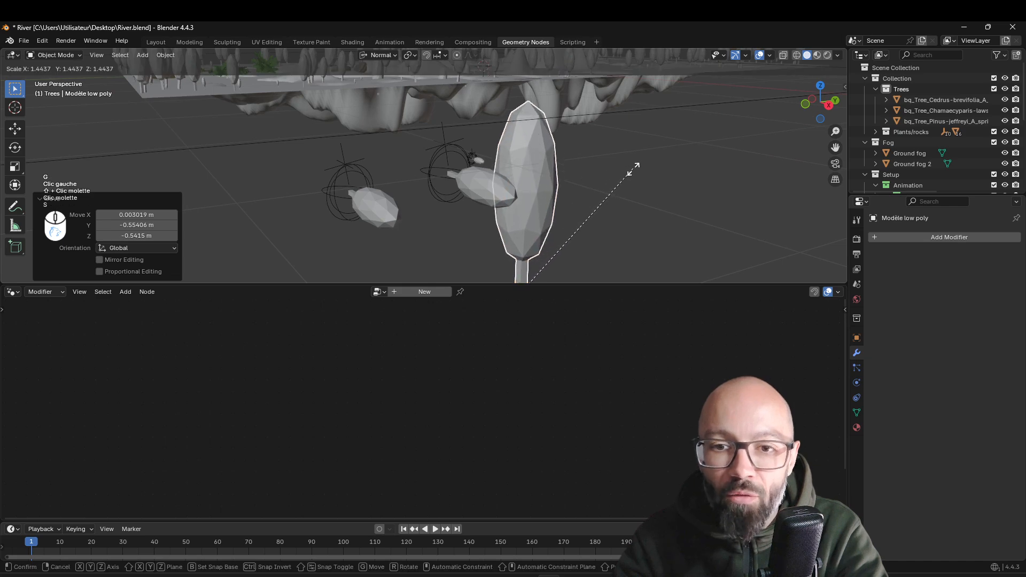
pyautogui.click(630, 167)
pyautogui.keyDown('shift'); pyautogui.moveTo(596, 146); pyautogui.dragTo(585, 199, button='middle'); pyautogui.keyUp('shift')
pyautogui.hotkey('ctrl', 'a')
pyautogui.click(607, 206)
# Step: Move the low-poly tree model along the Z axis to correct its height
pyautogui.moveTo(679, 161); pyautogui.dragTo(622, 213, button='middle')
pyautogui.moveTo(623, 213); pyautogui.dragTo(570, 207, button='middle')
pyautogui.click(400, 175)
pyautogui.moveTo(494, 187); pyautogui.dragTo(538, 127, button='middle')
pyautogui.moveTo(543, 170); pyautogui.dragTo(504, 171, button='middle')
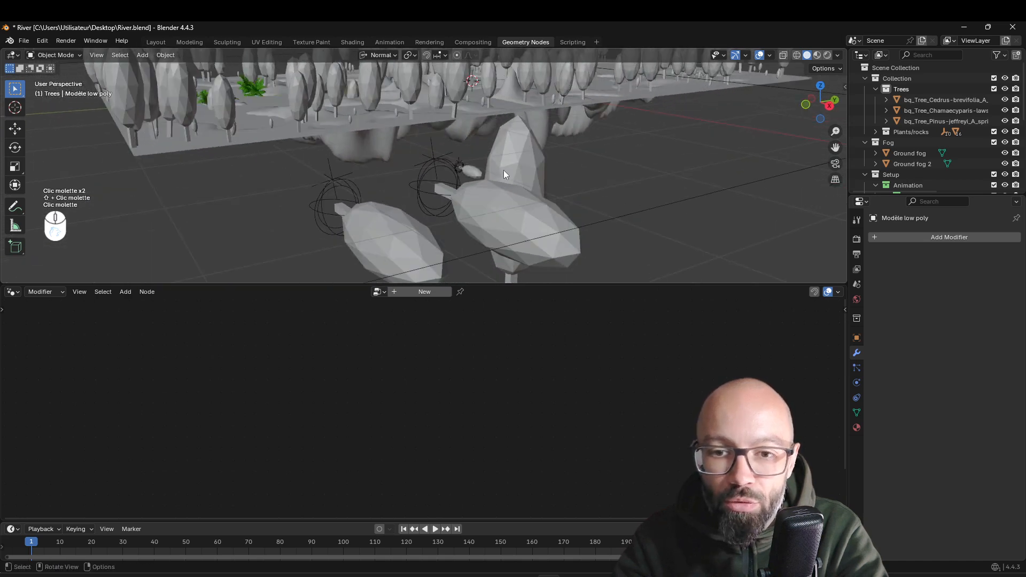
pyautogui.press('g')
pyautogui.press('z')
pyautogui.click(569, 174)
# Step: Fine-tune the low-poly tree model's size and apply the new scale
pyautogui.press('s')
pyautogui.click(615, 188)
pyautogui.hotkey('ctrl', 'a')
pyautogui.click(614, 185)
# Step: On the Cedrus tree, link Group Input geometry directly to Group Output to compare the full-detail forest, and reconnect the Switch output
pyautogui.keyDown('shift'); pyautogui.moveTo(614, 185); pyautogui.dragTo(733, 216, button='middle'); pyautogui.keyUp('shift')
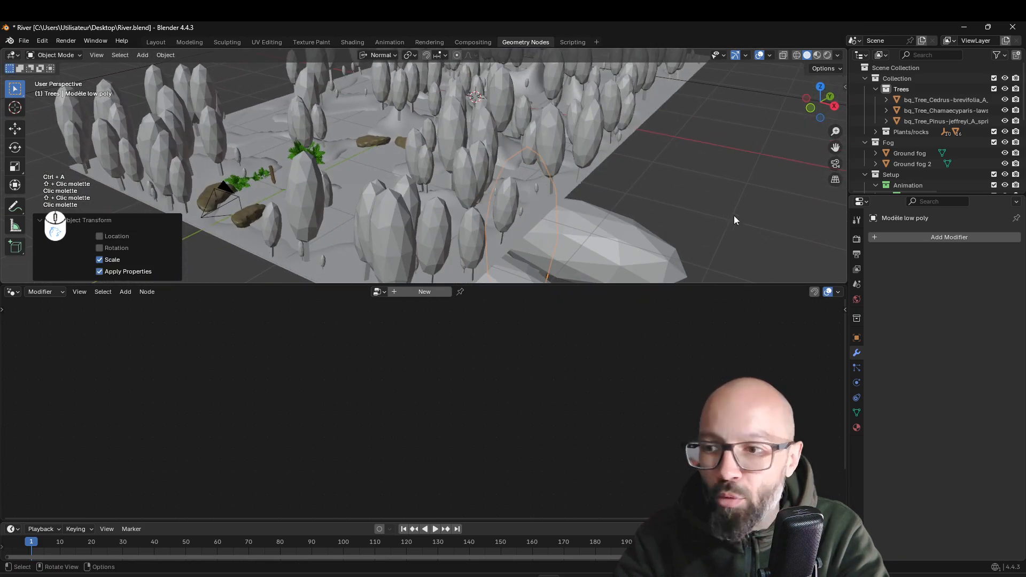
pyautogui.click(910, 101)
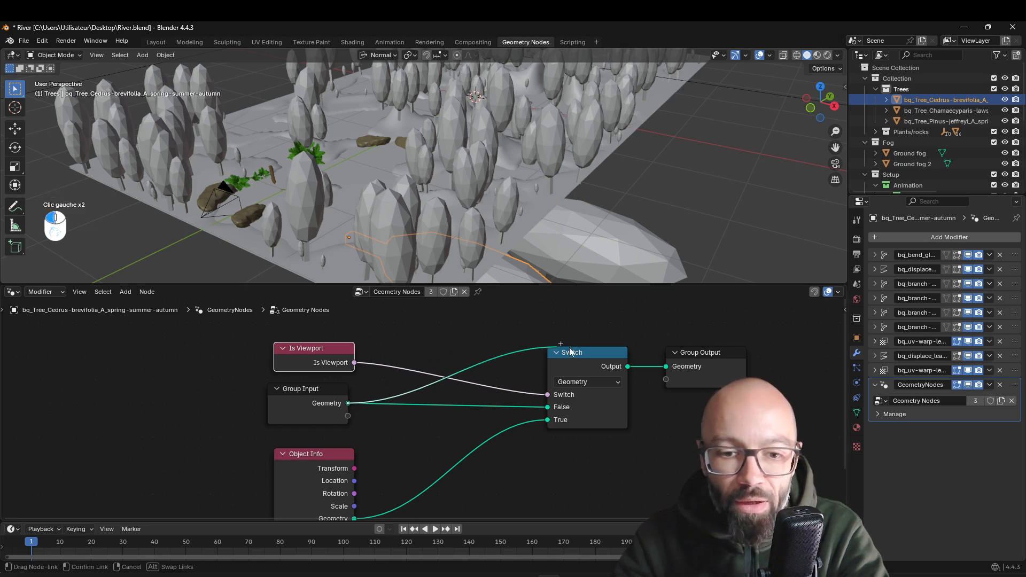
pyautogui.moveTo(674, 366); pyautogui.dragTo(673, 367)
pyautogui.scroll(-1, 592, 220)
pyautogui.moveTo(591, 220)
pyautogui.mouseDown(button='middle')
pyautogui.moveTo(594, 162)
pyautogui.moveTo(572, 177)
pyautogui.moveTo(579, 218)
pyautogui.mouseUp(button='middle')
pyautogui.moveTo(578, 218); pyautogui.dragTo(587, 236, button='middle')
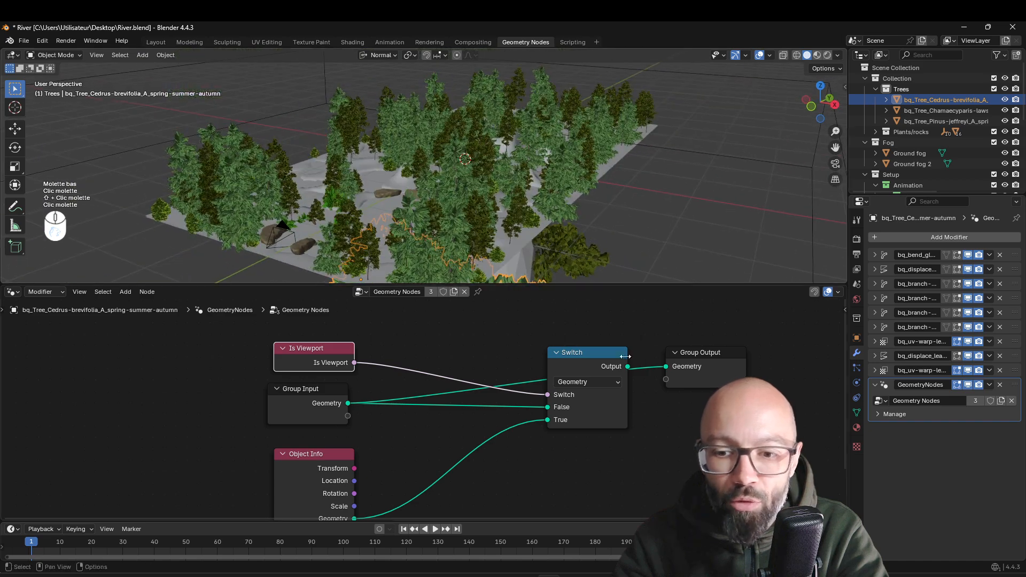
pyautogui.moveTo(664, 364); pyautogui.dragTo(666, 366)
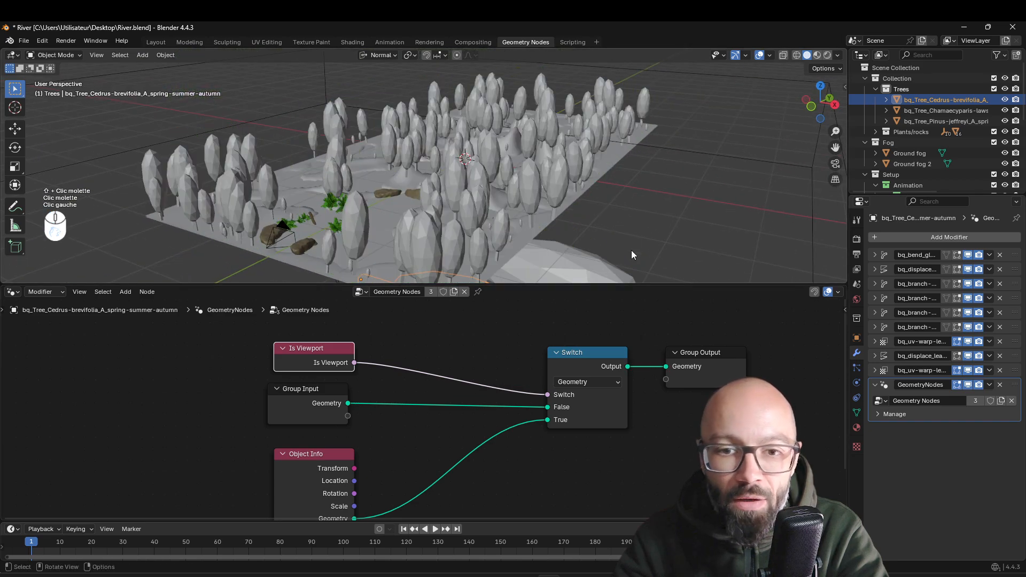
pyautogui.moveTo(639, 226); pyautogui.dragTo(647, 200, button='middle')
pyautogui.click(645, 235)
pyautogui.keyDown('shift'); pyautogui.moveTo(618, 147); pyautogui.dragTo(617, 188, button='middle'); pyautogui.keyUp('shift')
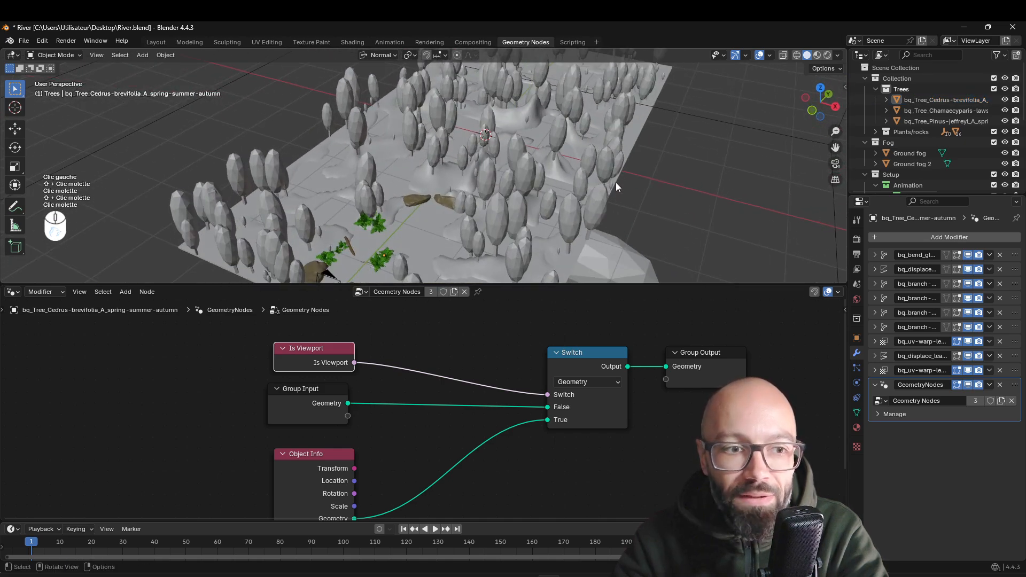
pyautogui.moveTo(624, 175); pyautogui.dragTo(559, 171, button='middle')
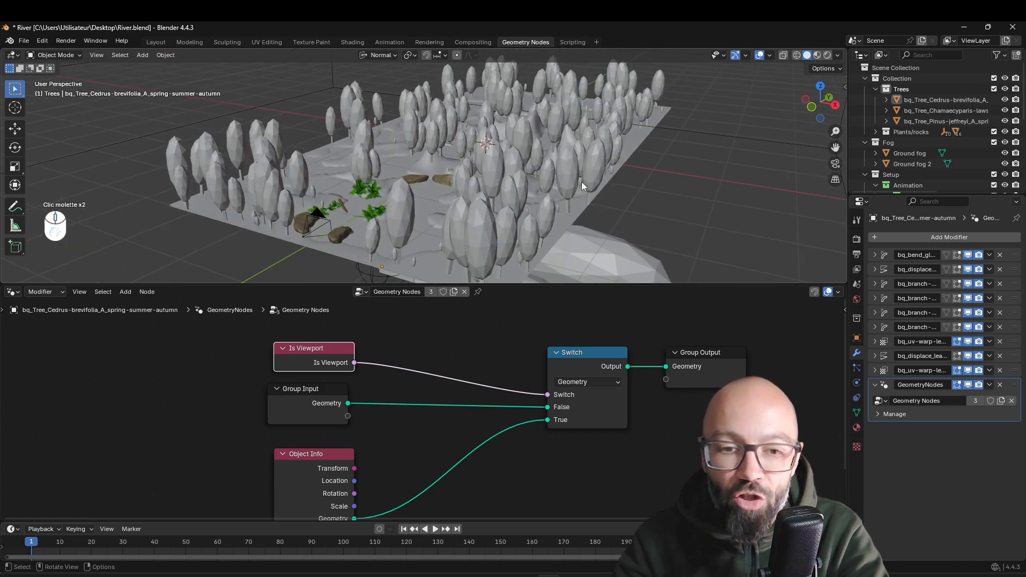